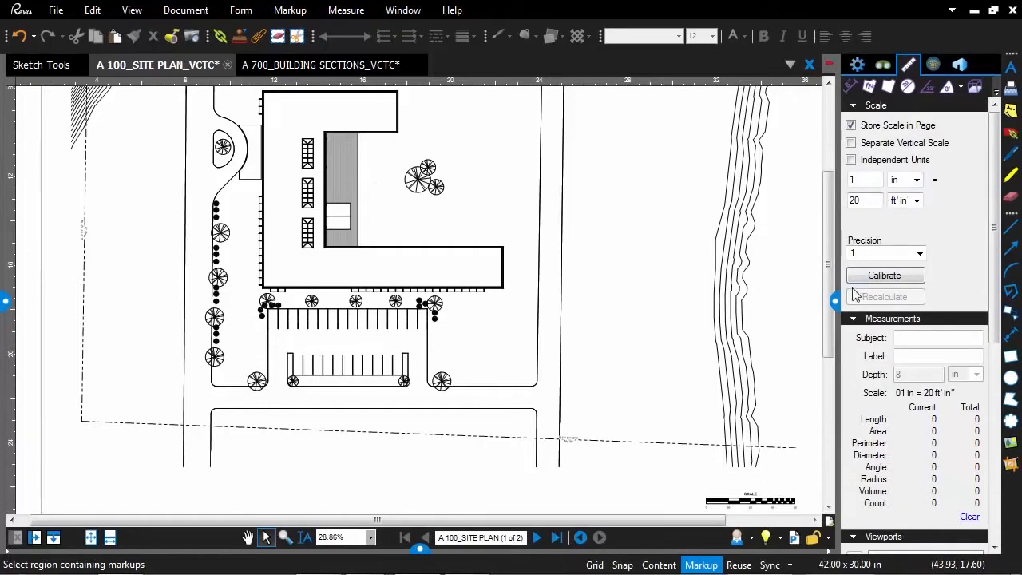
Step: Hide the scale and measurement settings to free the drawing area around the site plan's parking lot
{"action": "left_click", "coordinate": [835, 301]}
{"action": "left_click_drag", "start_coordinate": [515, 208], "coordinate": [528, 253]}
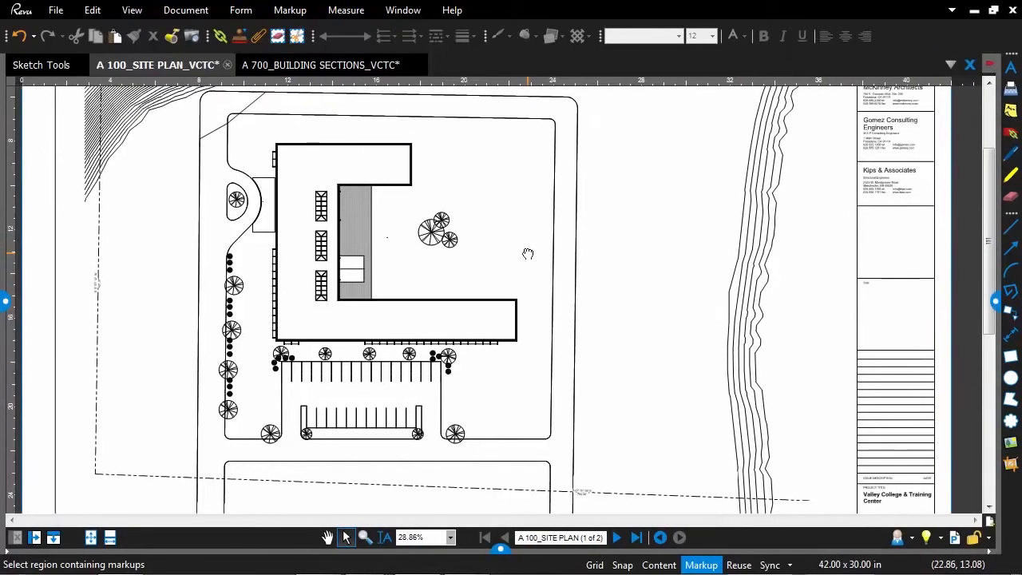
{"action": "scroll", "coordinate": [496, 344], "scroll_direction": "up", "scroll_amount": 5}
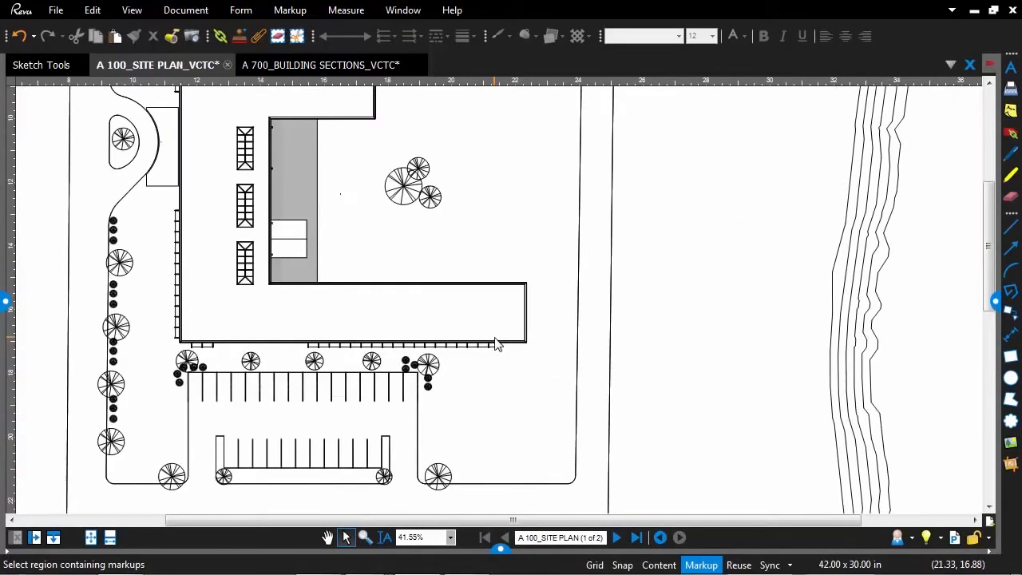
{"action": "scroll", "coordinate": [623, 326], "scroll_direction": "up", "scroll_amount": 2}
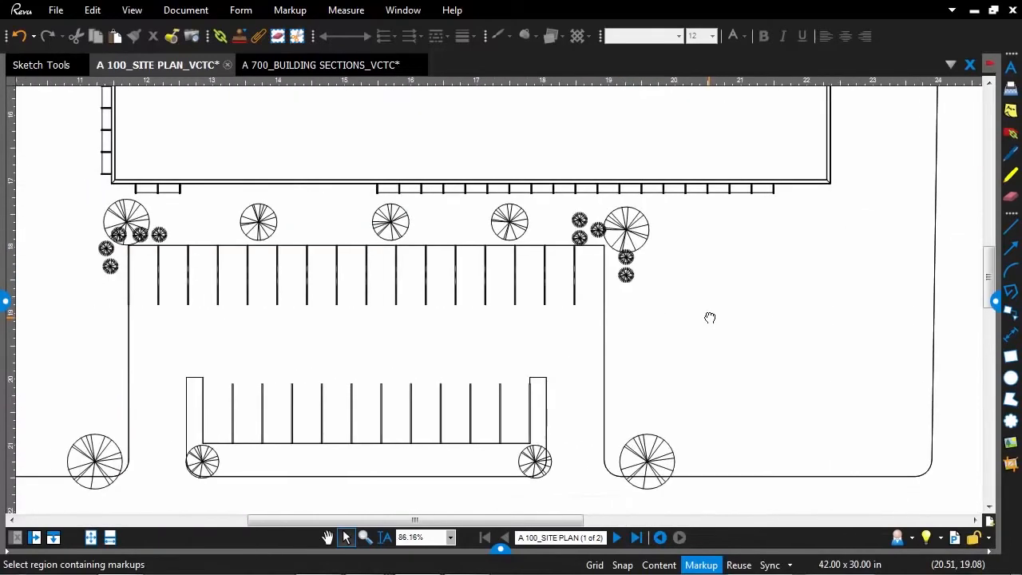
{"action": "left_click_drag", "start_coordinate": [696, 325], "coordinate": [726, 328]}
{"action": "scroll", "coordinate": [802, 305], "scroll_direction": "down", "scroll_amount": 2}
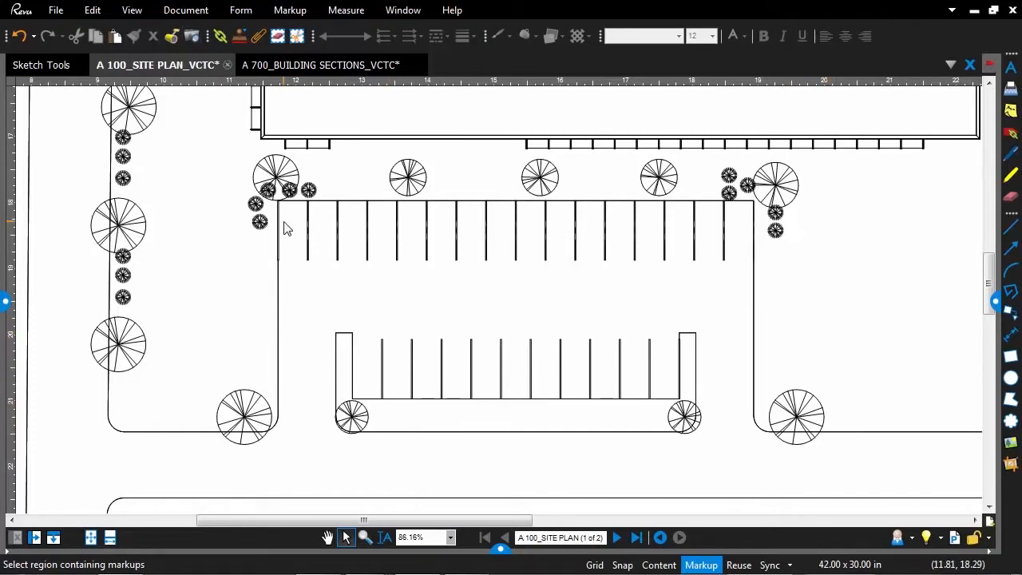
Step: Sketch a to-scale rectangle 24' wide and 40' high just right of the parking lot's edge, below the small shrubs
{"action": "left_click", "coordinate": [285, 16]}
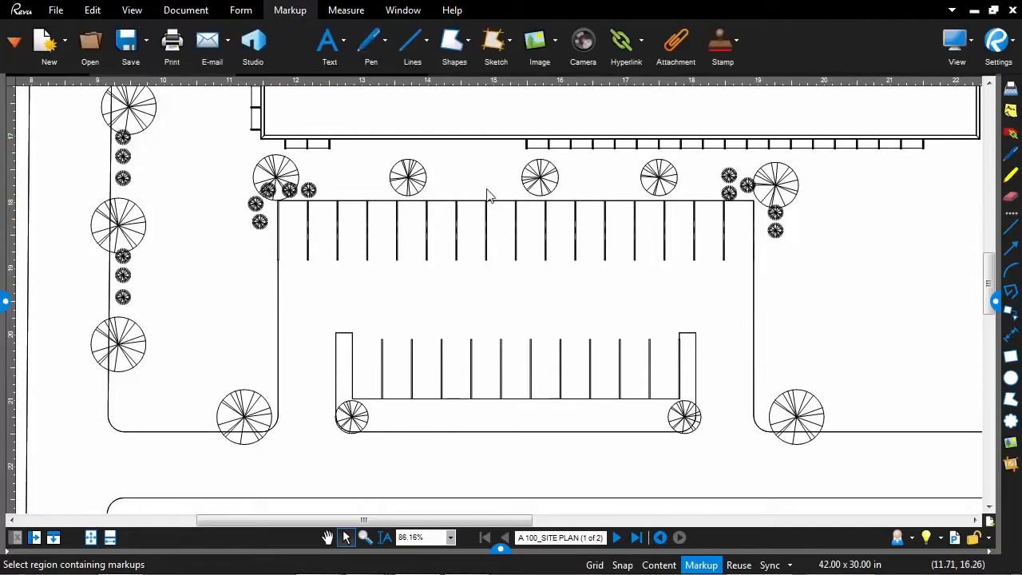
{"action": "left_click", "coordinate": [509, 44]}
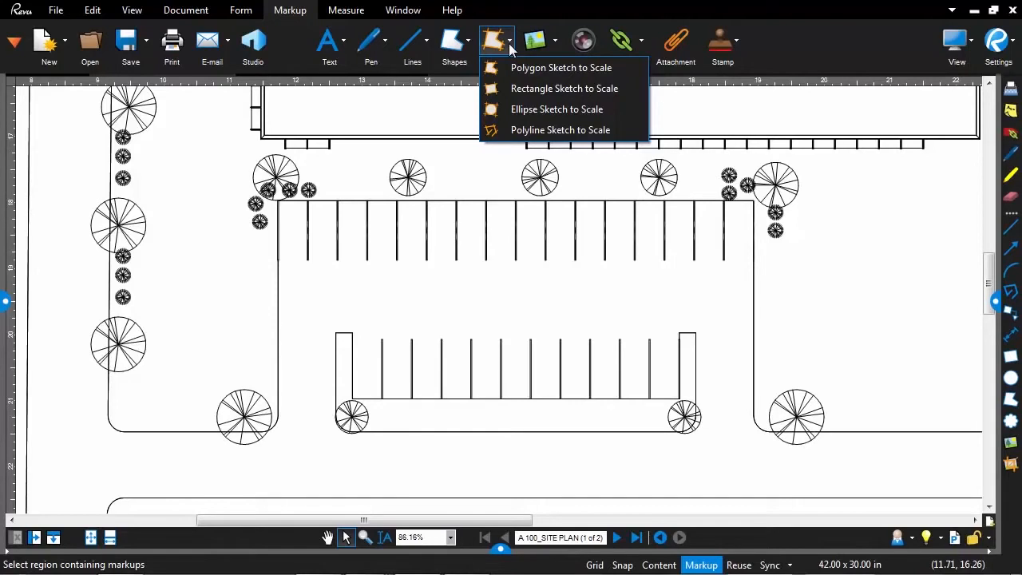
{"action": "left_click", "coordinate": [515, 89]}
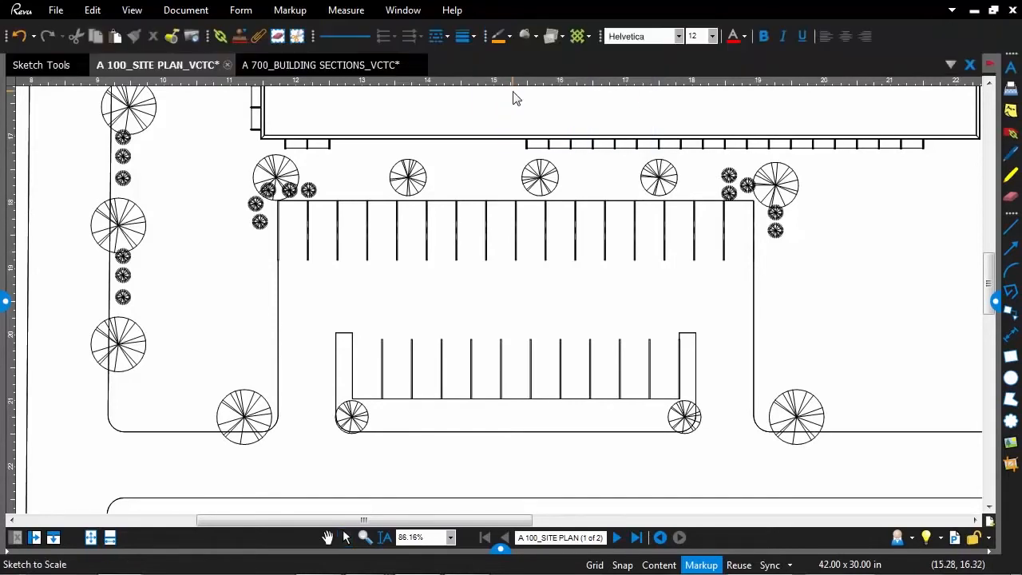
{"action": "left_click", "coordinate": [761, 252]}
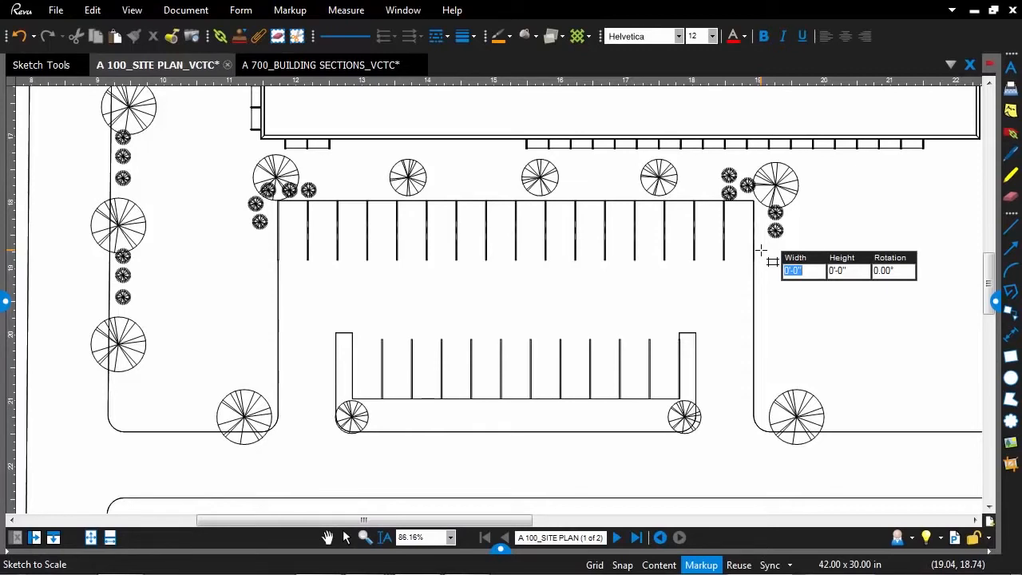
{"action": "type", "text": "24"}
{"action": "key", "text": "Tab"}
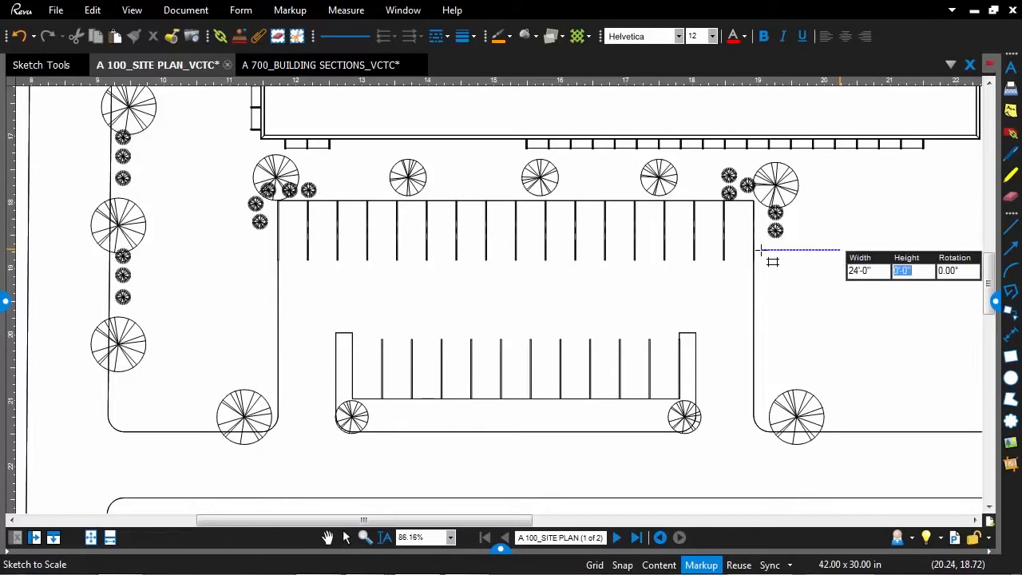
{"action": "type", "text": "40"}
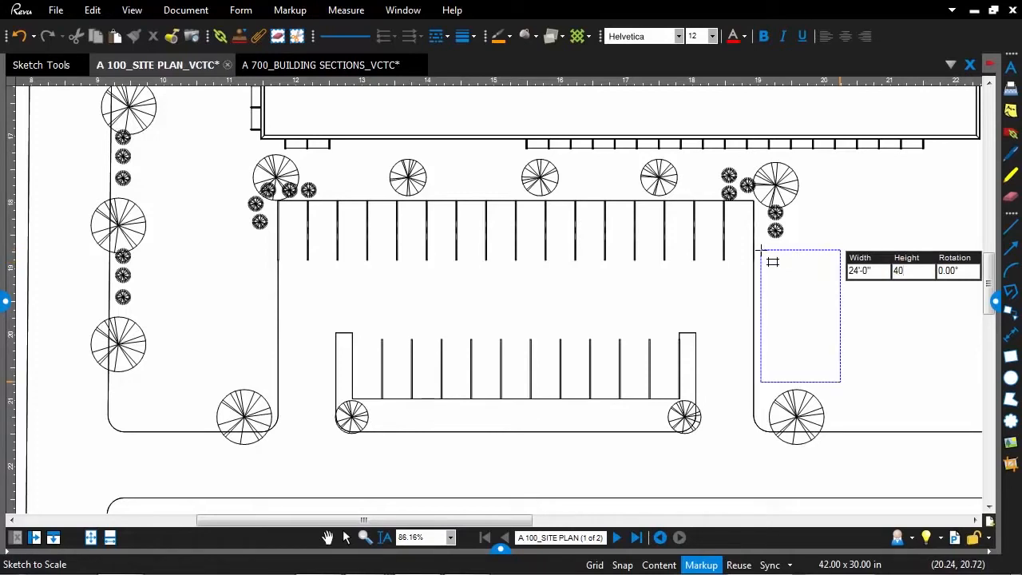
{"action": "key", "text": "Tab"}
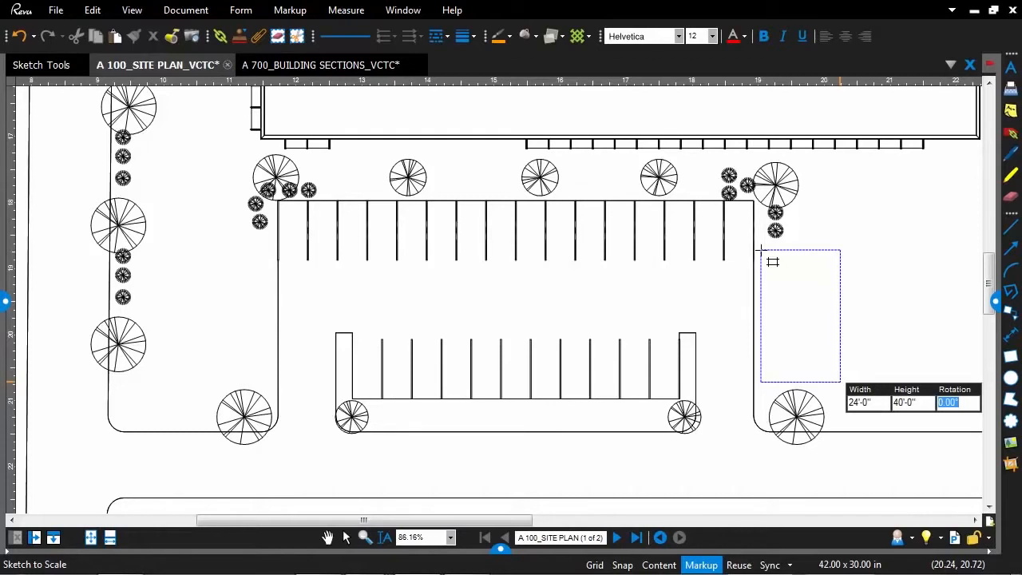
{"action": "key", "text": "Return"}
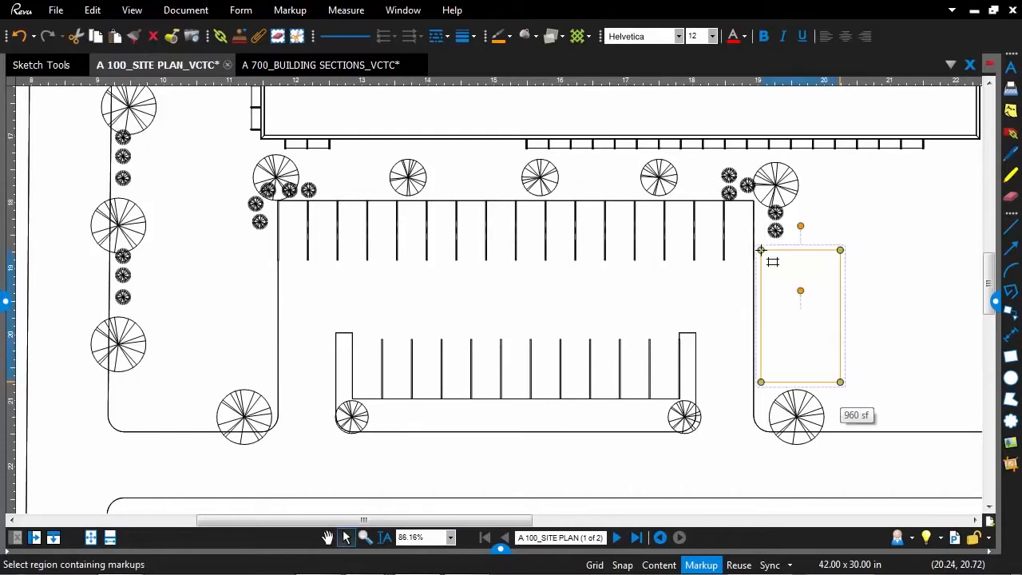
{"action": "left_click", "coordinate": [908, 337]}
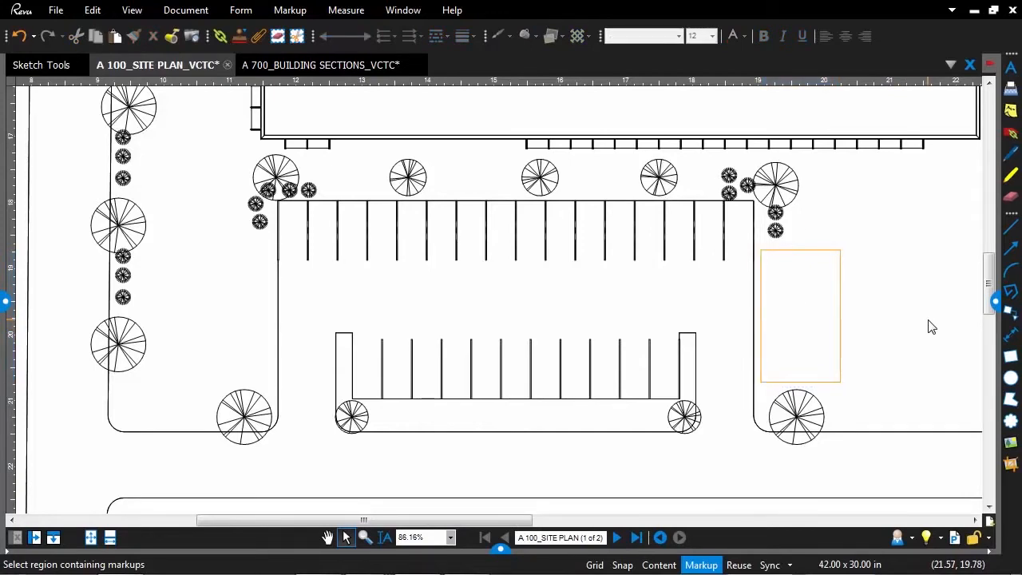
Step: Sketch a second to-scale rectangle 40' high to the right of the first, aligned with its upper and lower edges
{"action": "left_click_drag", "start_coordinate": [931, 326], "coordinate": [787, 331]}
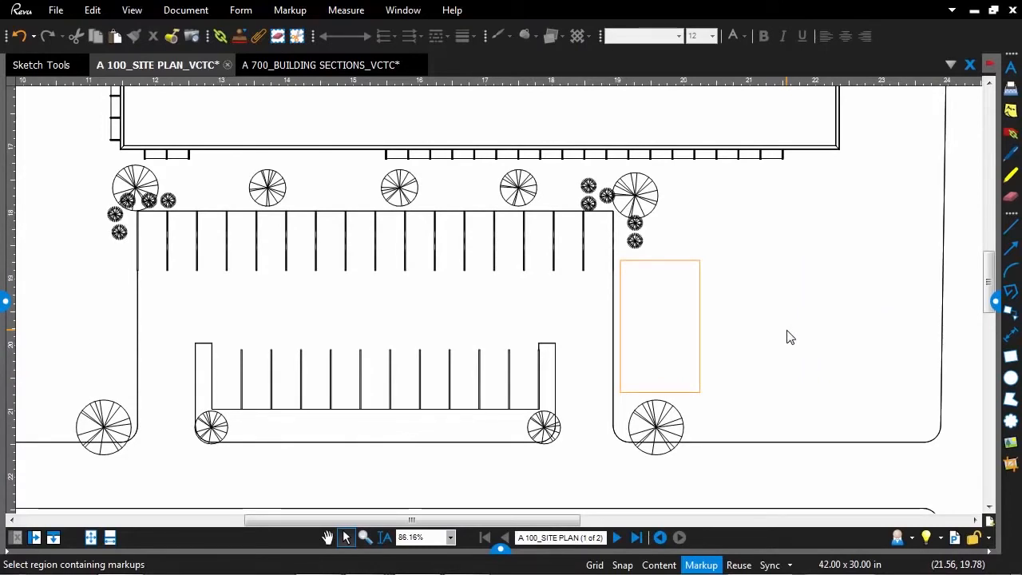
{"action": "left_click", "coordinate": [307, 12]}
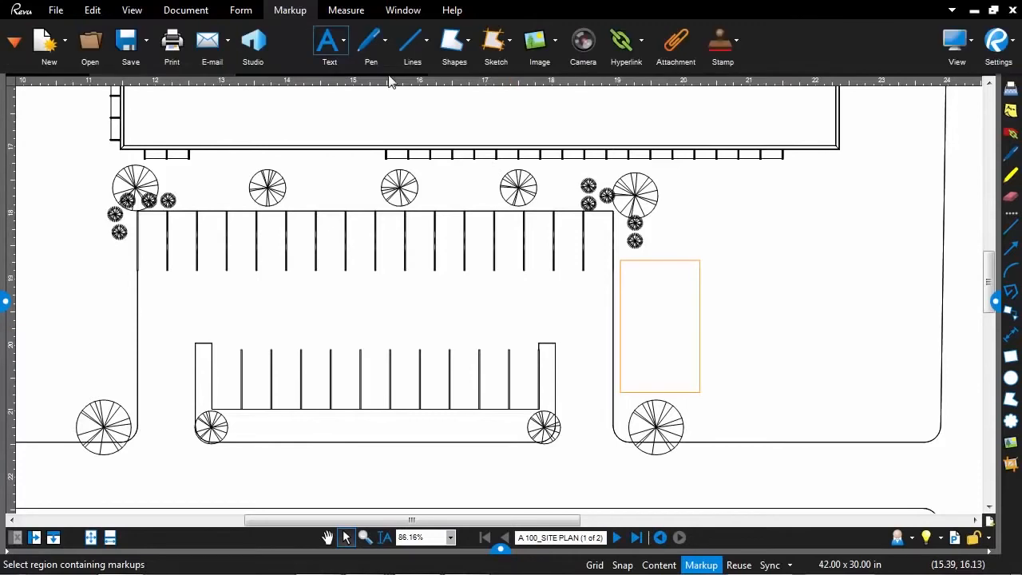
{"action": "left_click", "coordinate": [510, 41]}
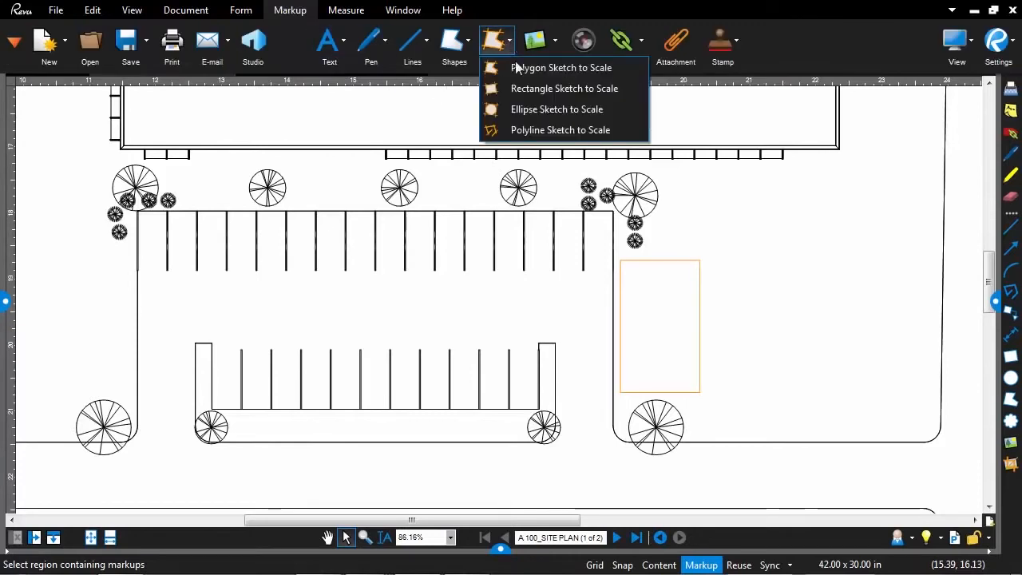
{"action": "left_click", "coordinate": [520, 89]}
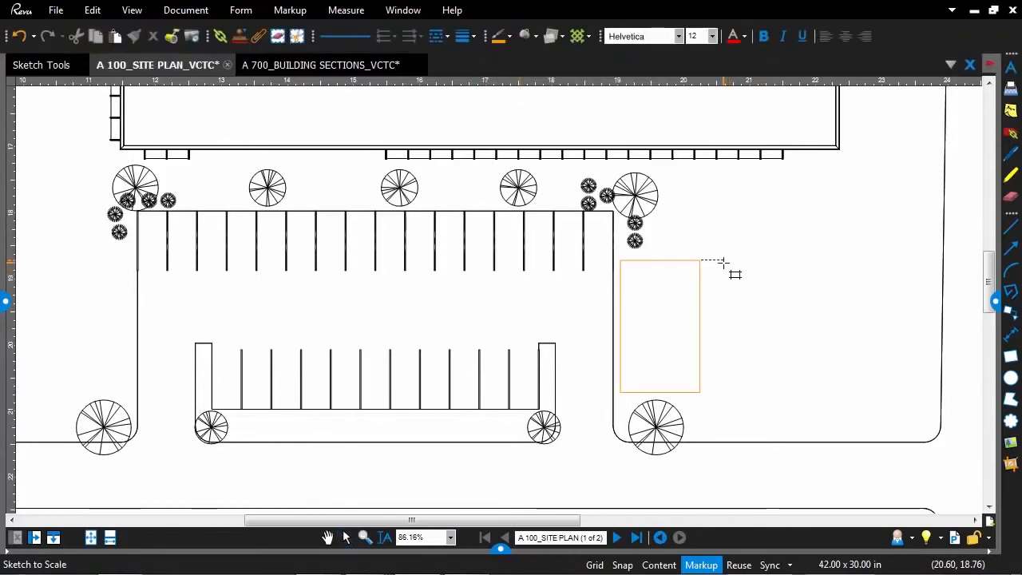
{"action": "left_click", "coordinate": [723, 261]}
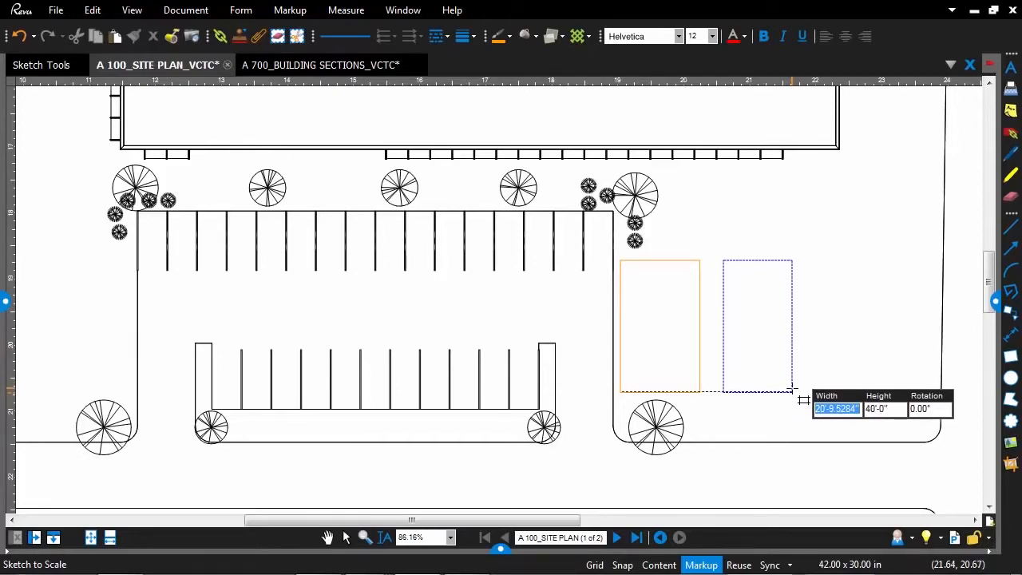
{"action": "left_click", "coordinate": [793, 389]}
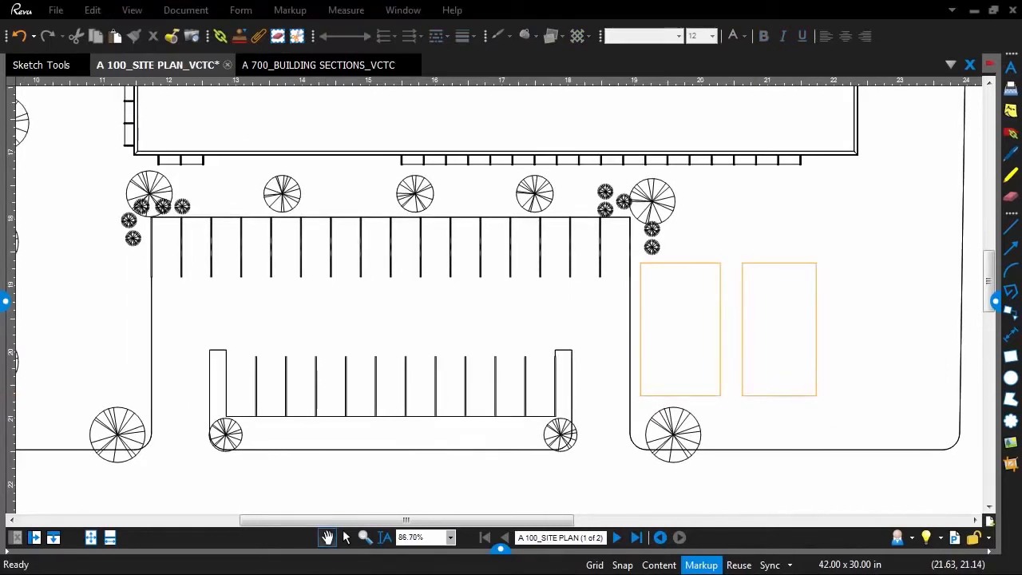
Step: Sketch a to-scale circle with a 40' radius in the open area right of the building's upper wing, above the three trees
{"action": "scroll", "coordinate": [621, 205], "scroll_direction": "up", "scroll_amount": 5}
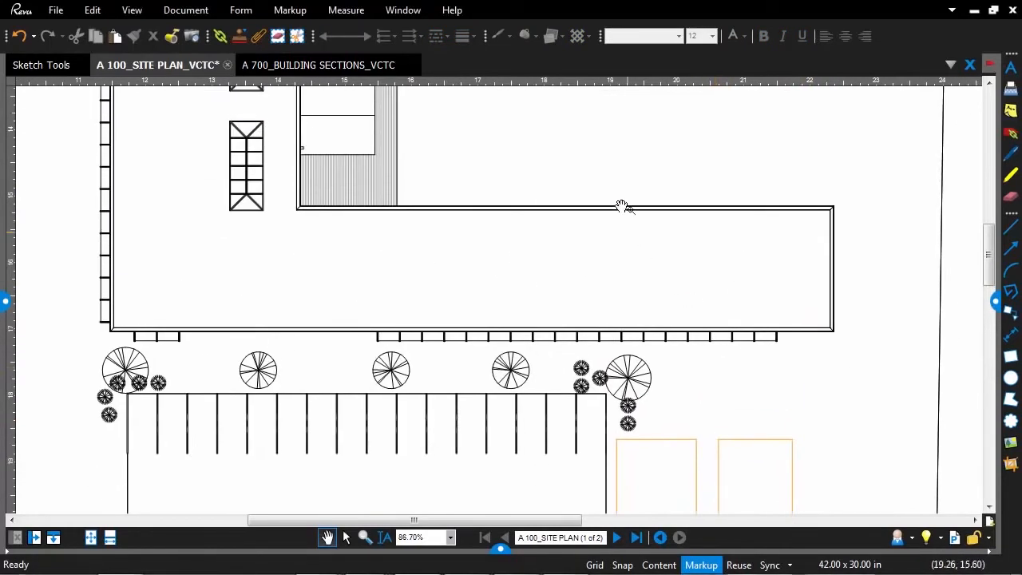
{"action": "scroll", "coordinate": [604, 373], "scroll_direction": "up", "scroll_amount": 5}
{"action": "scroll", "coordinate": [605, 373], "scroll_direction": "right", "scroll_amount": 3}
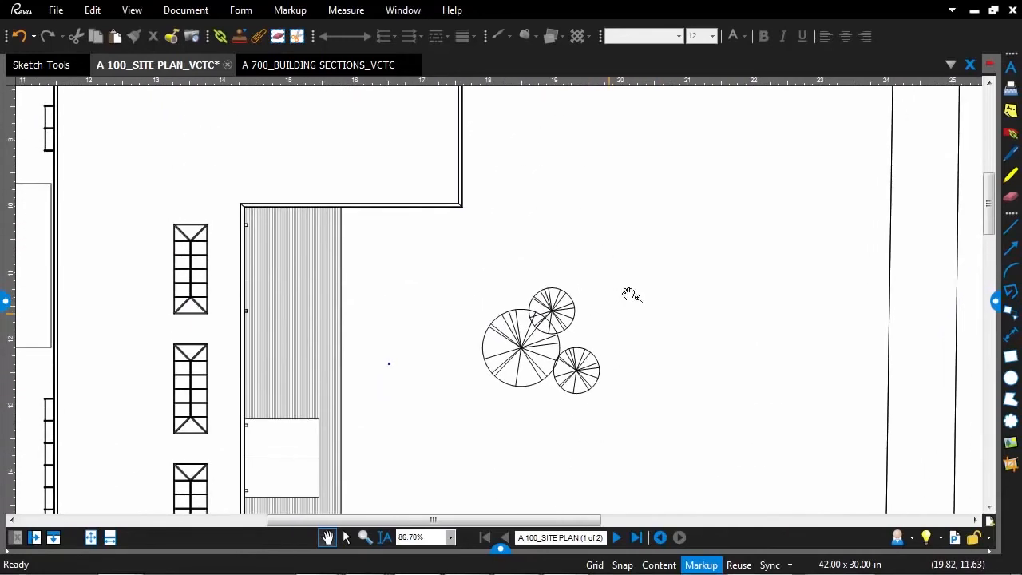
{"action": "scroll", "coordinate": [600, 295], "scroll_direction": "down", "scroll_amount": 1}
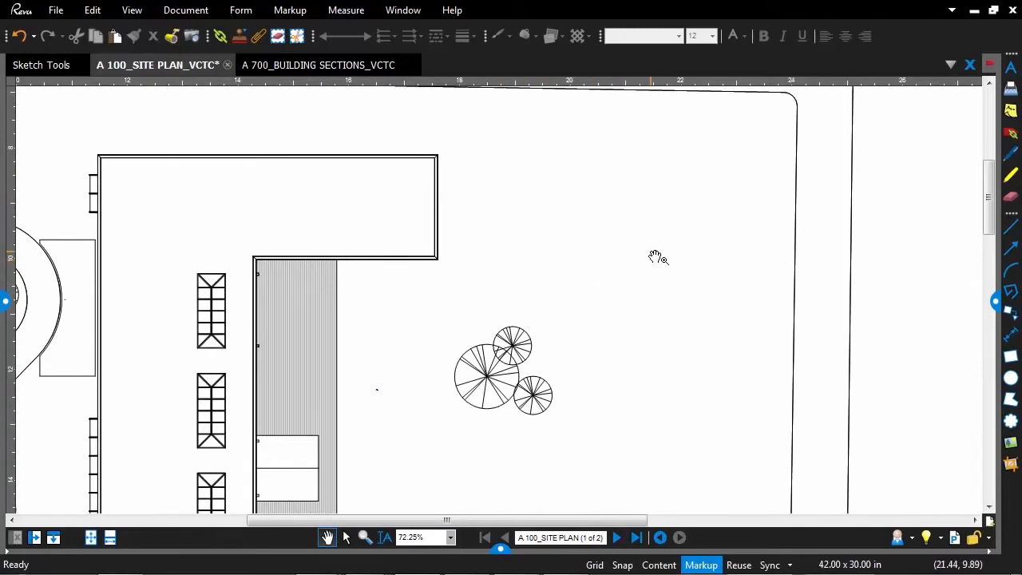
{"action": "left_click_drag", "start_coordinate": [651, 253], "coordinate": [645, 255]}
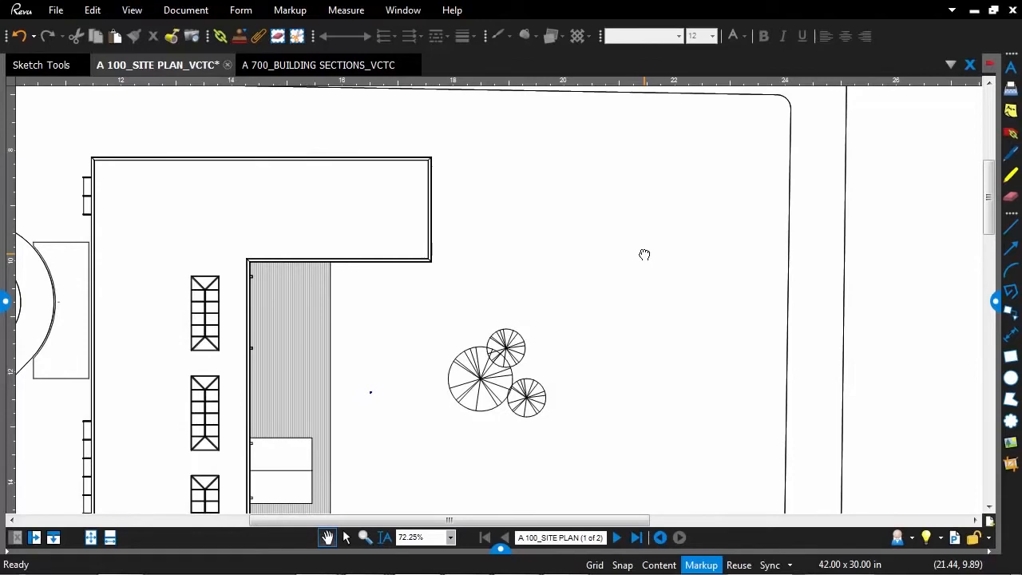
{"action": "mouse_move", "coordinate": [284, 15]}
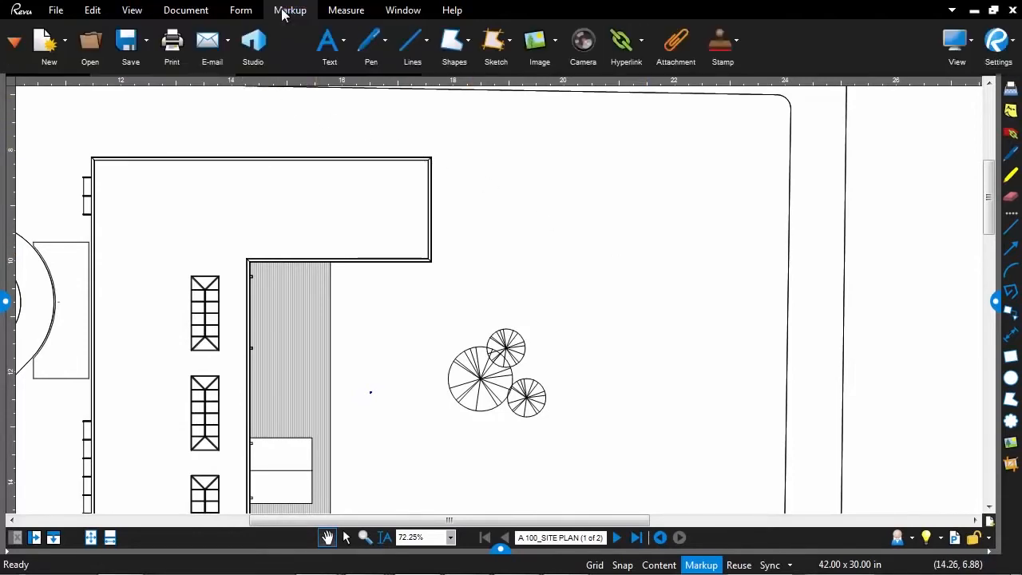
{"action": "left_click", "coordinate": [511, 43]}
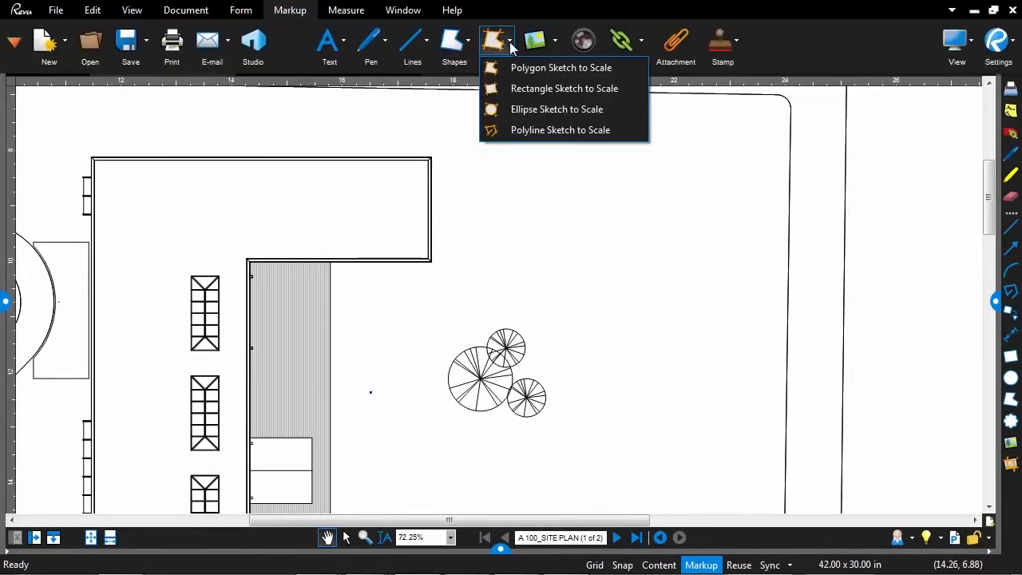
{"action": "left_click", "coordinate": [515, 109]}
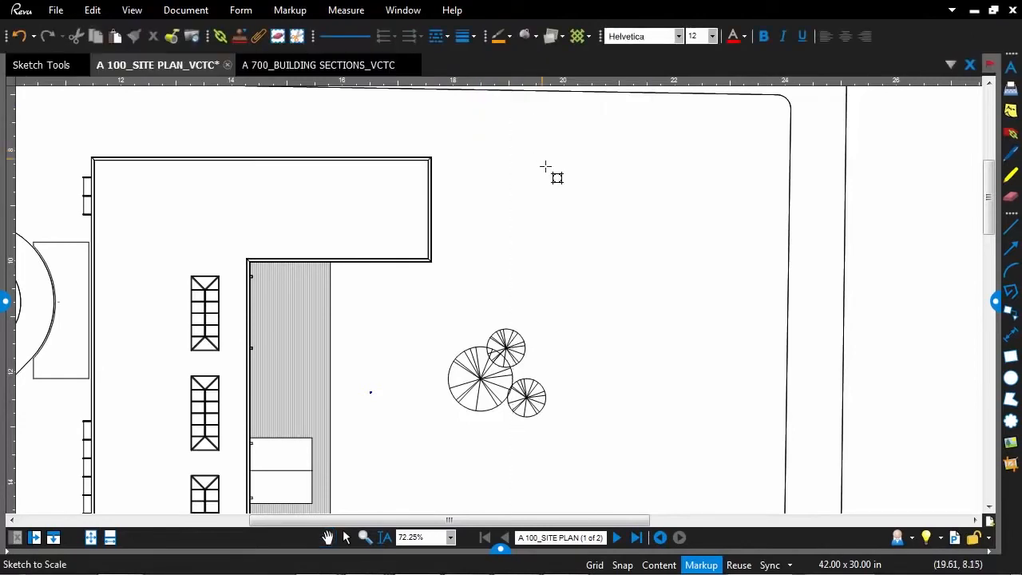
{"action": "left_click", "coordinate": [564, 208]}
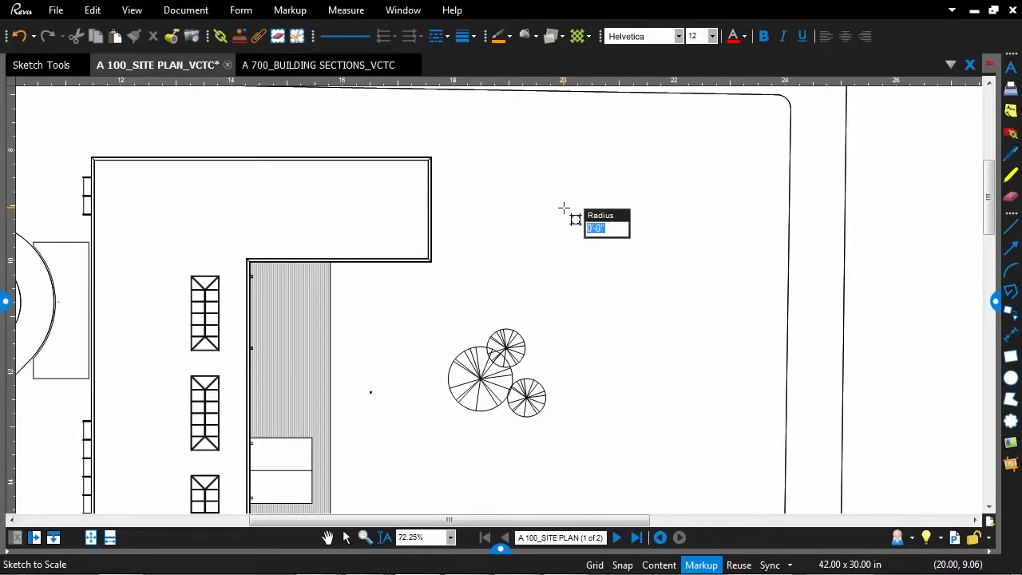
{"action": "type", "text": "40"}
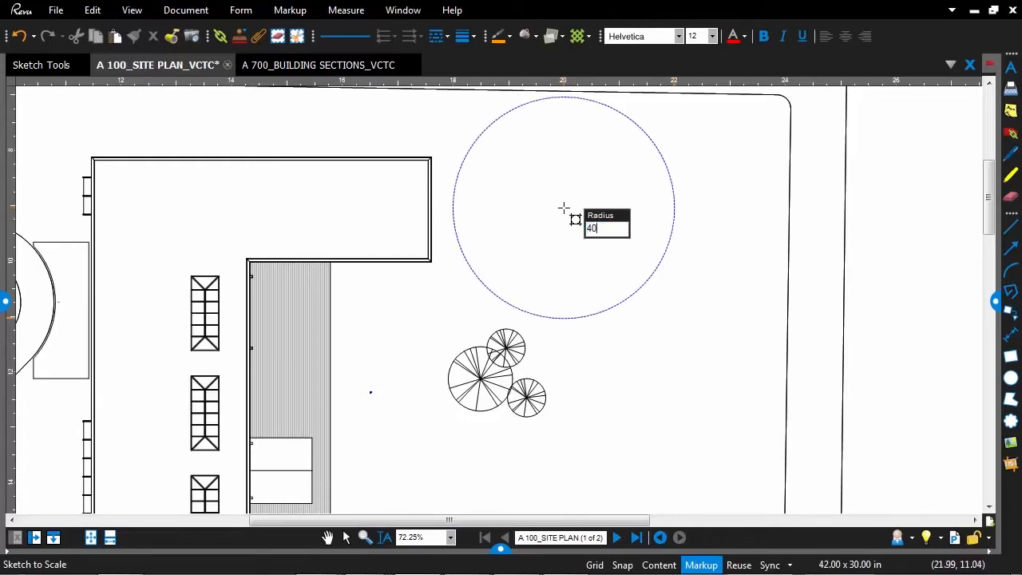
{"action": "key", "text": "Return"}
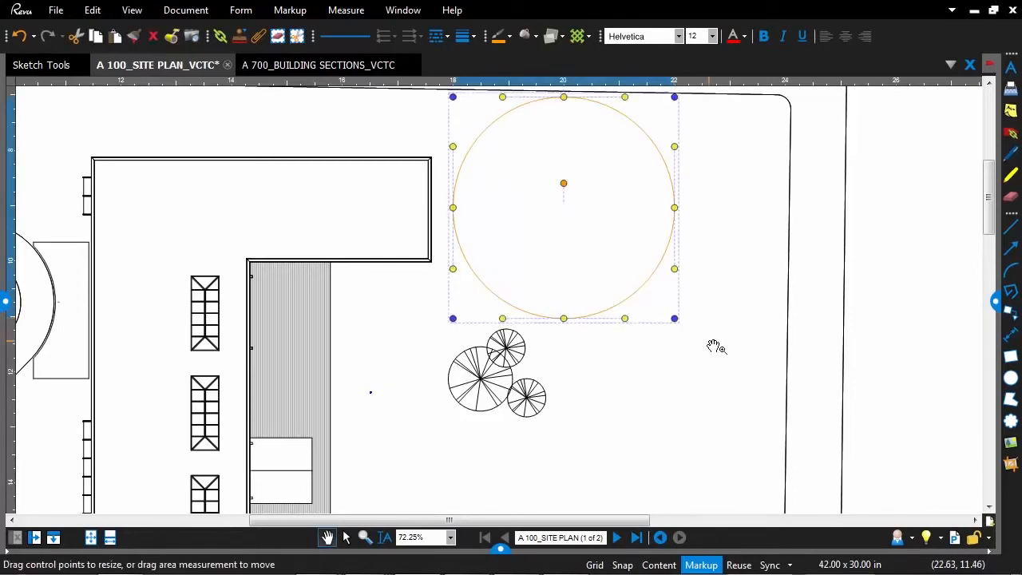
{"action": "key", "text": "Escape"}
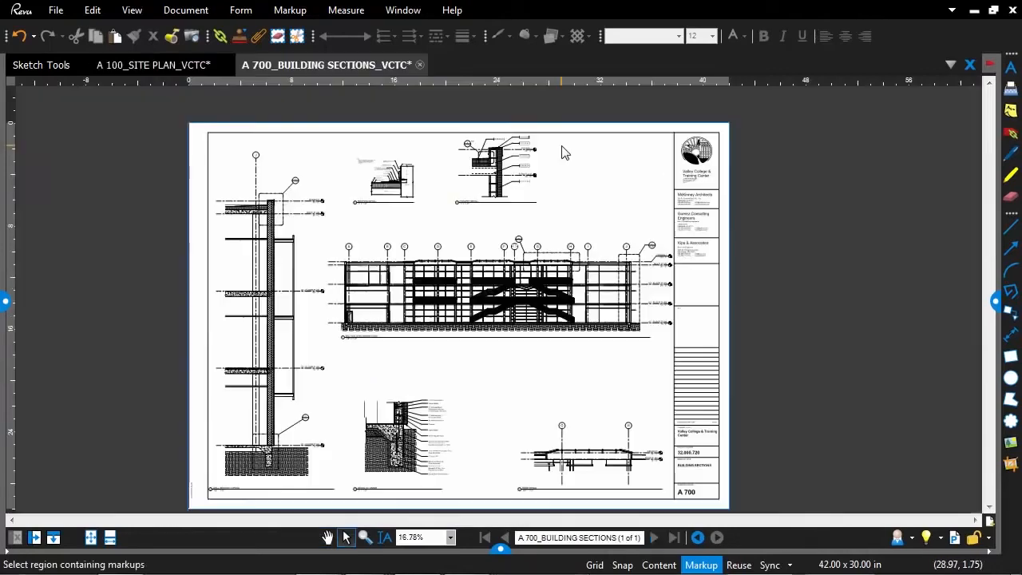
Step: Examine the Parapet Detail on the building sections sheet and check its noted scale against the page's scale settings
{"action": "scroll", "coordinate": [564, 174], "scroll_direction": "up", "scroll_amount": 1}
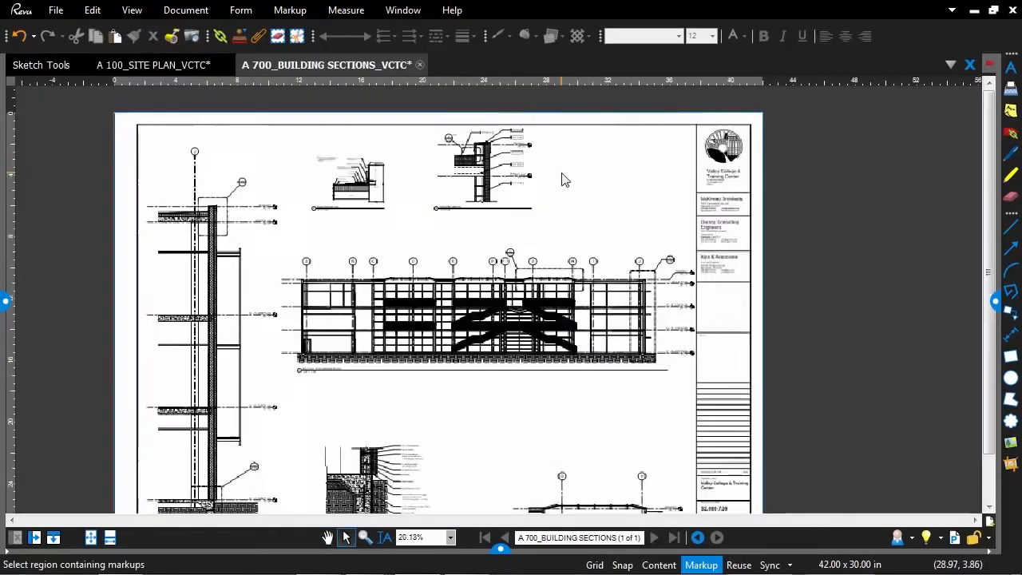
{"action": "left_click_drag", "start_coordinate": [562, 162], "coordinate": [549, 263]}
{"action": "scroll", "coordinate": [549, 263], "scroll_direction": "up", "scroll_amount": 1}
{"action": "scroll", "coordinate": [550, 262], "scroll_direction": "up", "scroll_amount": 5}
{"action": "mouse_move", "coordinate": [482, 256]}
{"action": "left_mouse_down"}
{"action": "mouse_move", "coordinate": [559, 288]}
{"action": "mouse_move", "coordinate": [608, 286]}
{"action": "left_mouse_up"}
{"action": "scroll", "coordinate": [559, 289], "scroll_direction": "up", "scroll_amount": 1}
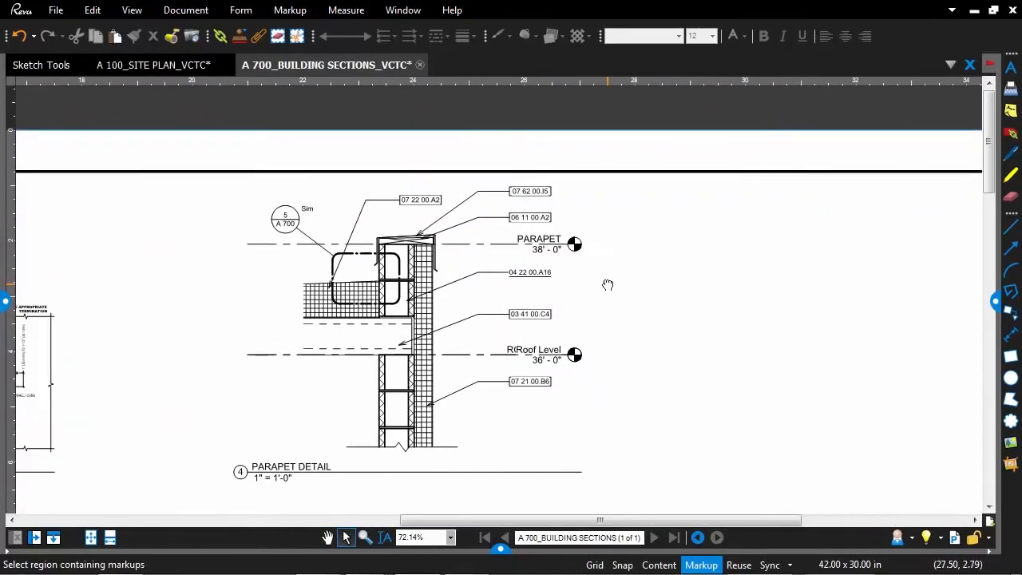
{"action": "scroll", "coordinate": [372, 432], "scroll_direction": "up", "scroll_amount": 1}
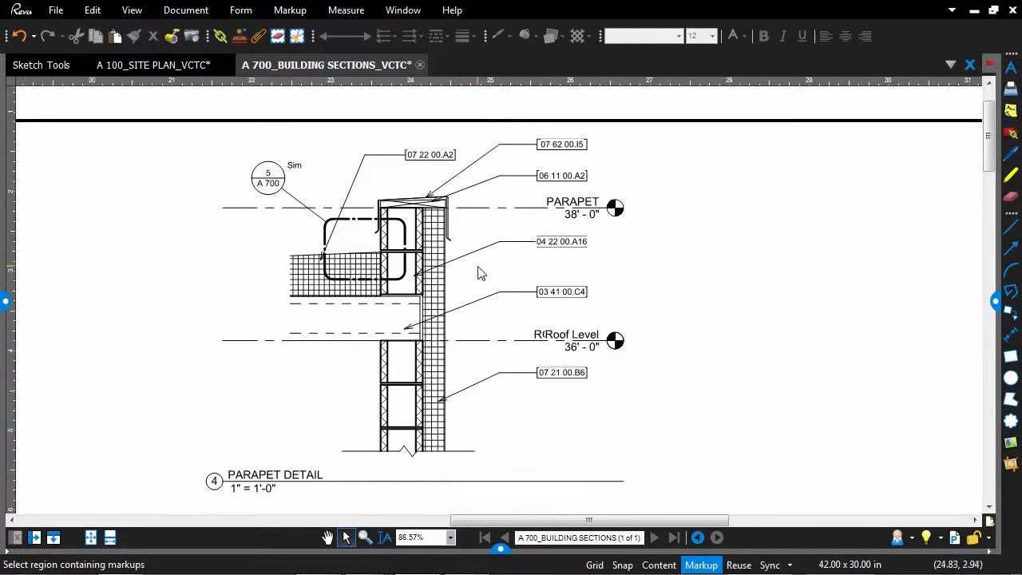
{"action": "scroll", "coordinate": [484, 223], "scroll_direction": "up", "scroll_amount": 2}
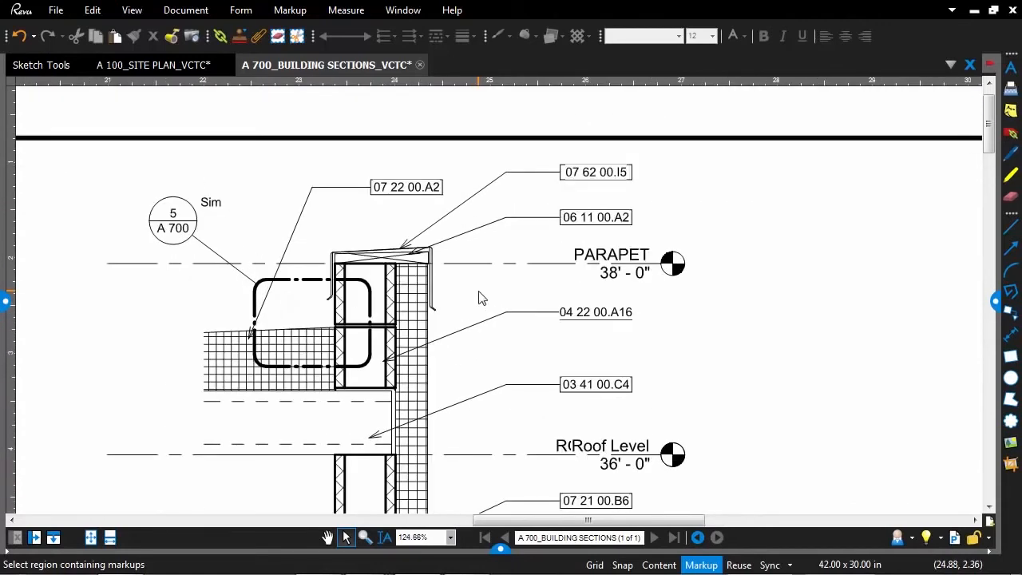
{"action": "scroll", "coordinate": [480, 298], "scroll_direction": "up", "scroll_amount": 1}
{"action": "scroll", "coordinate": [483, 256], "scroll_direction": "up", "scroll_amount": 1}
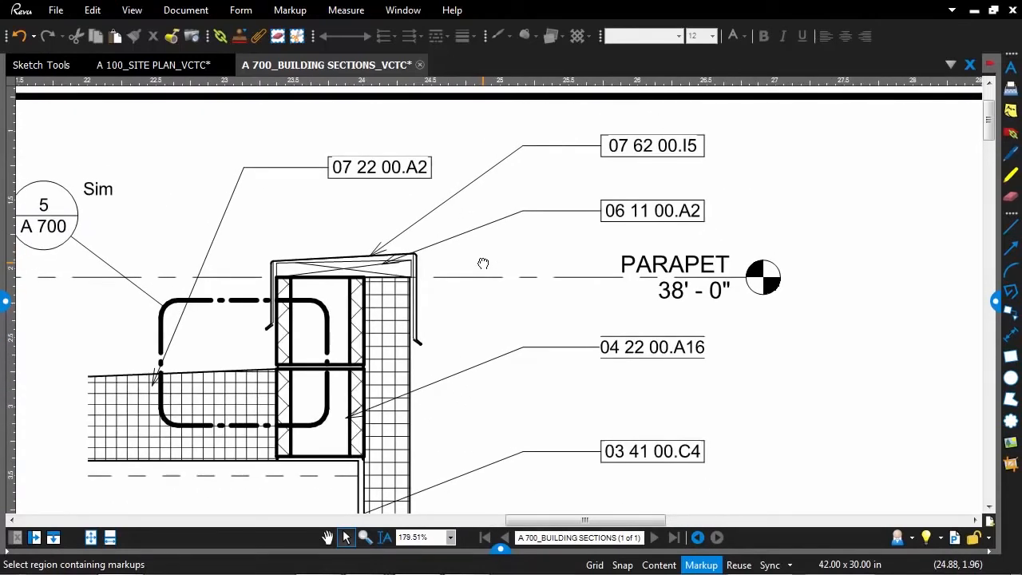
{"action": "scroll", "coordinate": [483, 264], "scroll_direction": "down", "scroll_amount": 4}
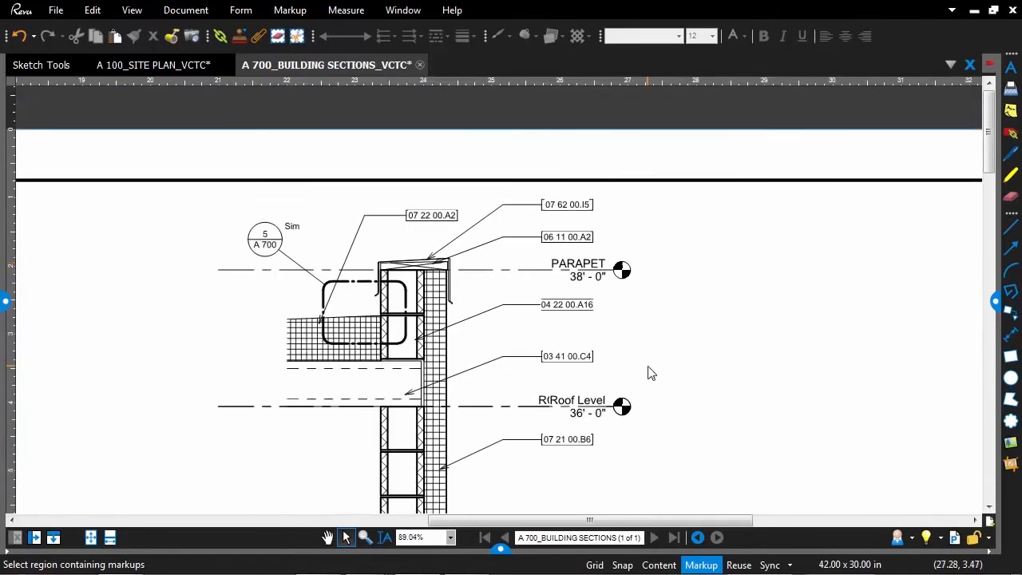
{"action": "left_click_drag", "start_coordinate": [647, 366], "coordinate": [627, 250]}
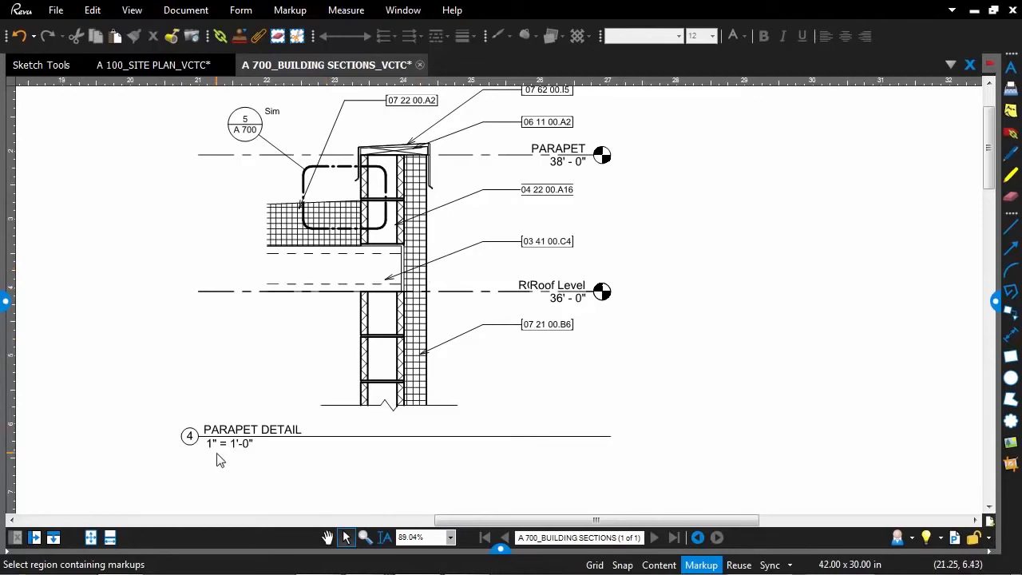
{"action": "left_click", "coordinate": [995, 301]}
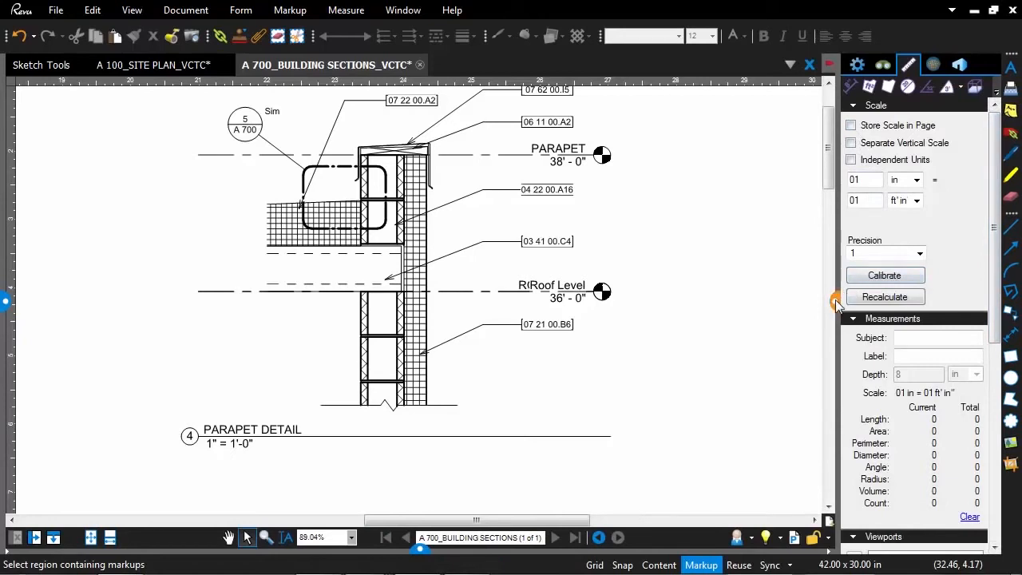
{"action": "left_click", "coordinate": [836, 301]}
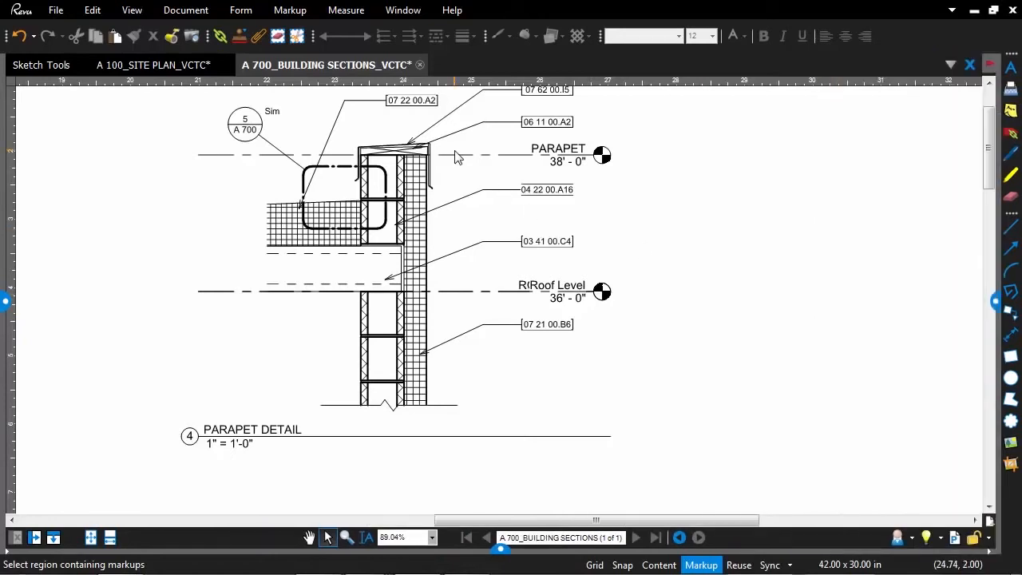
Step: Start a to-scale polyline sketch at the upper-left corner of the parapet wall with a 1' segment straight up
{"action": "scroll", "coordinate": [336, 88], "scroll_direction": "up", "scroll_amount": 3}
{"action": "left_click", "coordinate": [297, 9]}
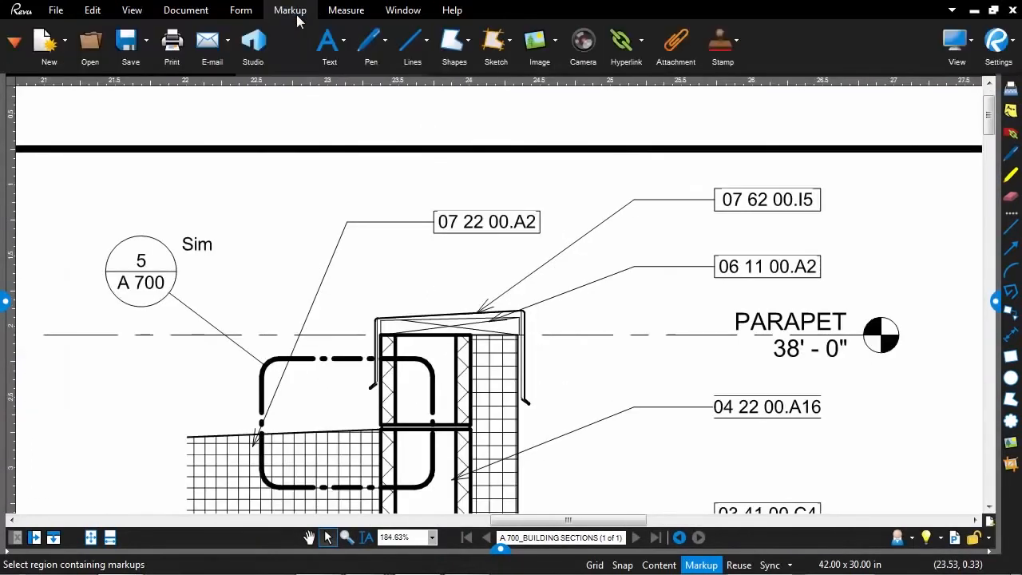
{"action": "left_click", "coordinate": [509, 40]}
{"action": "left_click", "coordinate": [504, 129]}
{"action": "scroll", "coordinate": [385, 297], "scroll_direction": "up", "scroll_amount": 2}
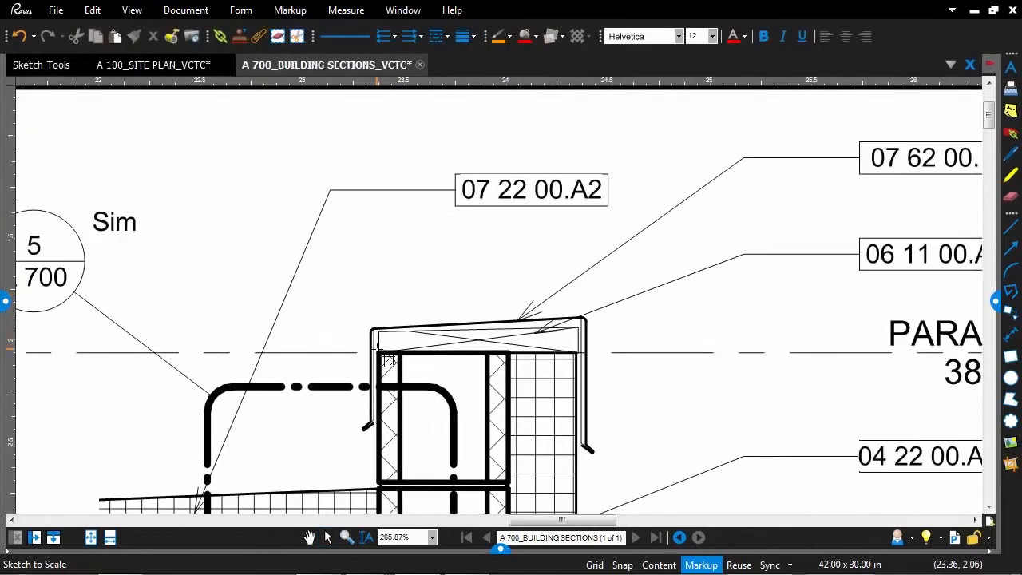
{"action": "left_click", "coordinate": [389, 360]}
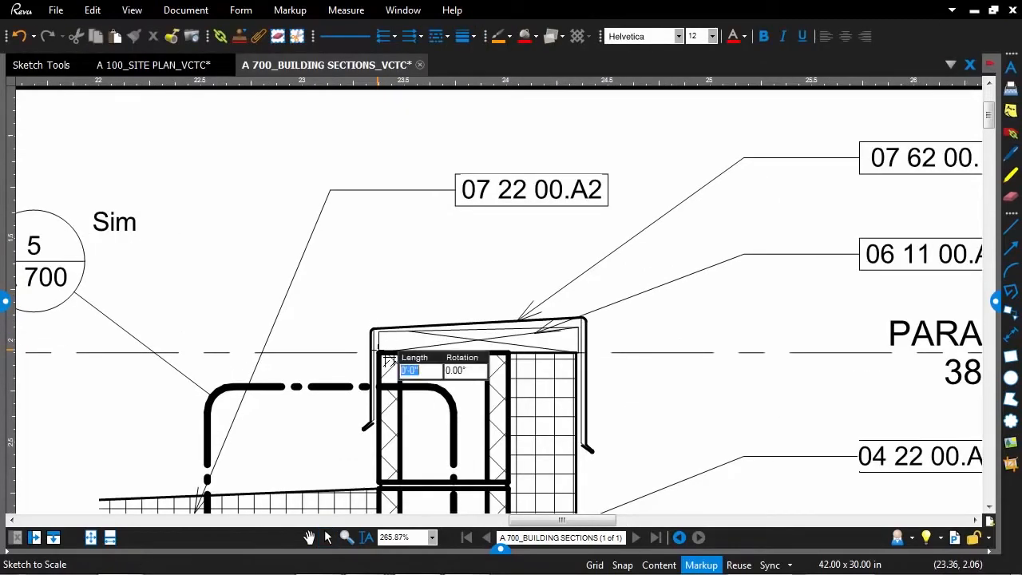
{"action": "key", "text": "BackSpace"}
{"action": "type", "text": "1"}
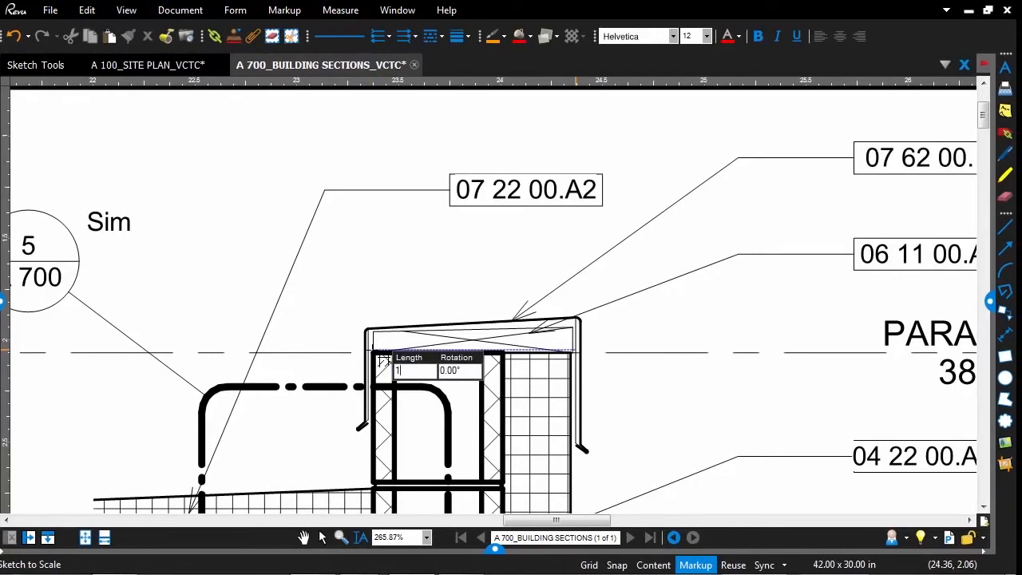
{"action": "key", "text": "Tab"}
{"action": "type", "text": "9"}
{"action": "key", "text": "Return"}
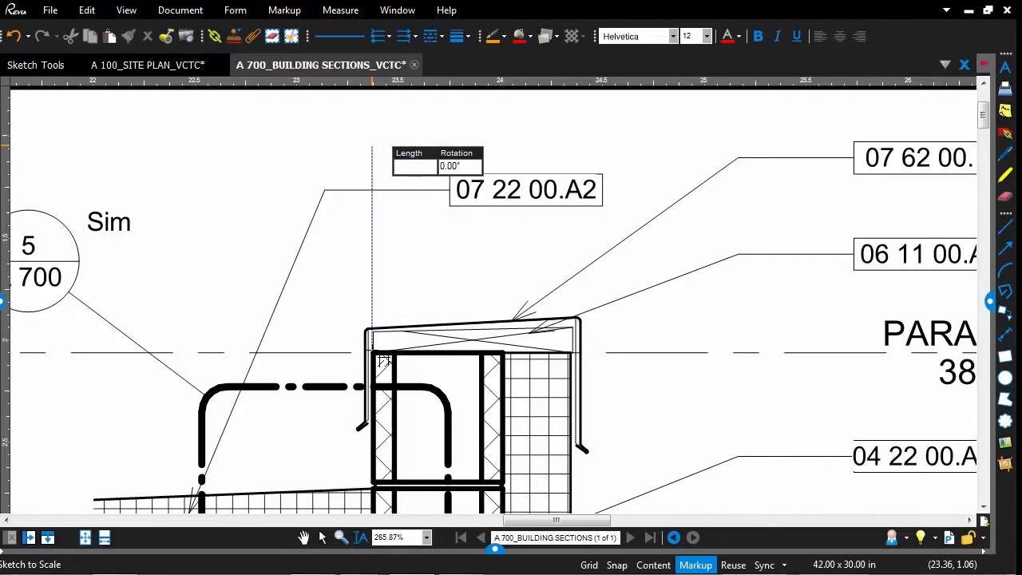
Step: Continue the polyline with a 1' segment at 0° and a 1' segment at -90°, and finish it above the parapet
{"action": "type", "text": "1"}
{"action": "key", "text": "Tab"}
{"action": "key", "text": "Return"}
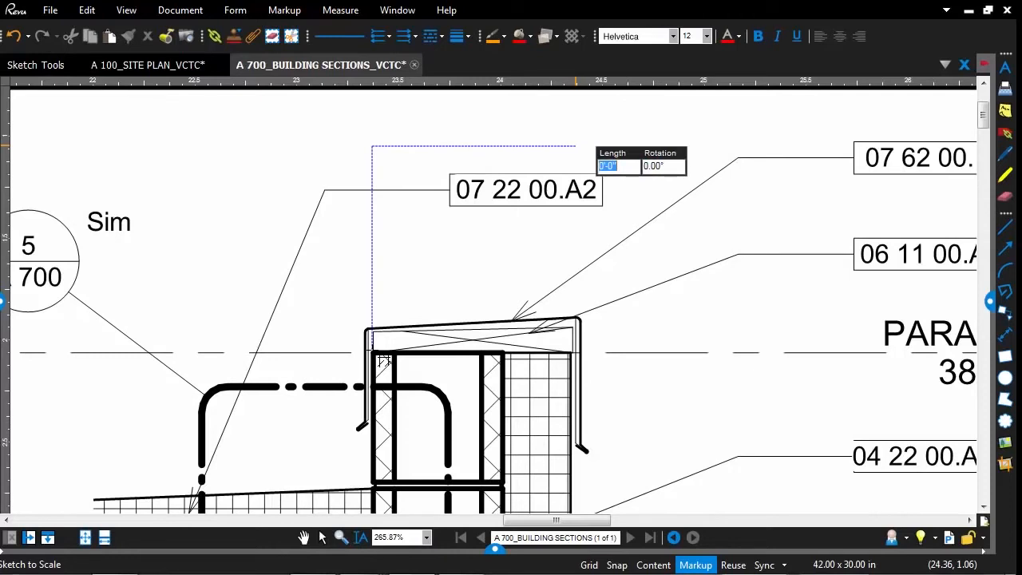
{"action": "type", "text": "1"}
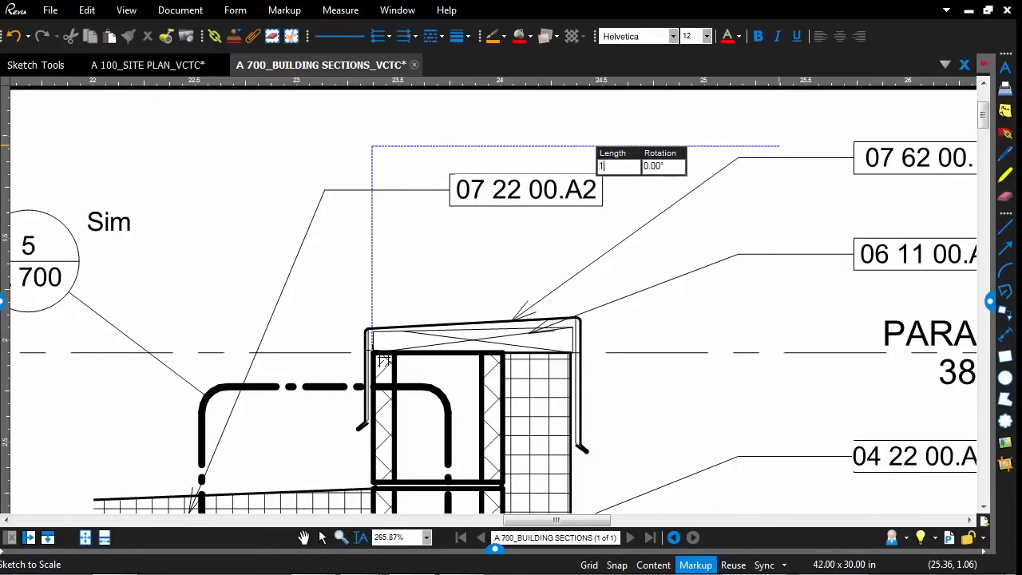
{"action": "key", "text": "Tab"}
{"action": "type", "text": "-9"}
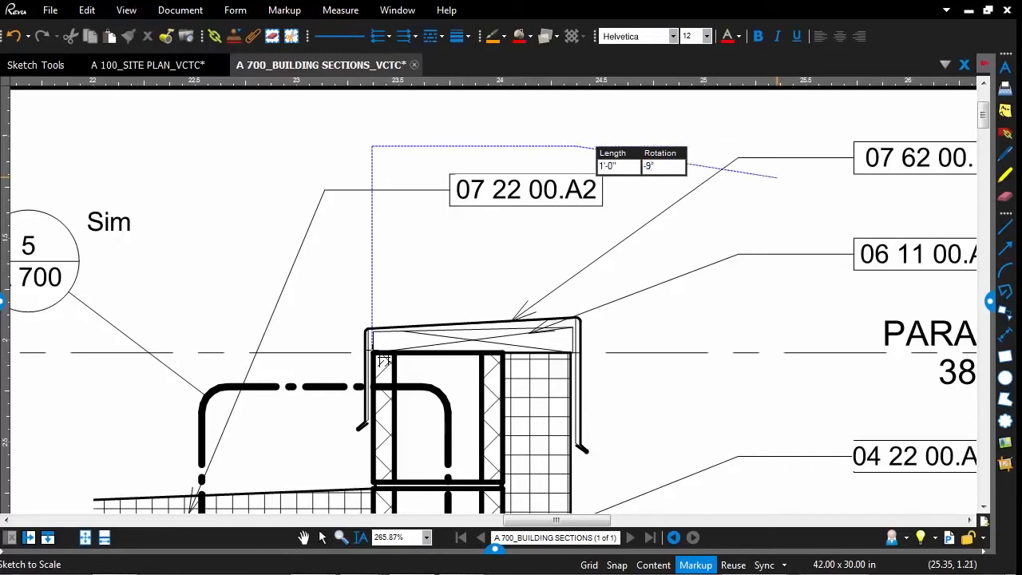
{"action": "type", "text": "0"}
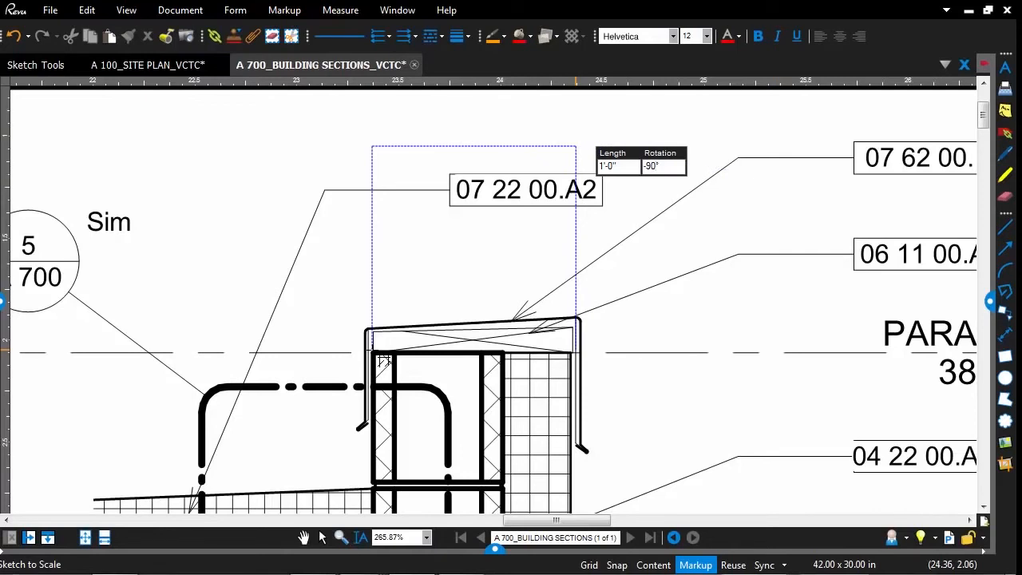
{"action": "key", "text": "Return"}
{"action": "key", "text": "Escape"}
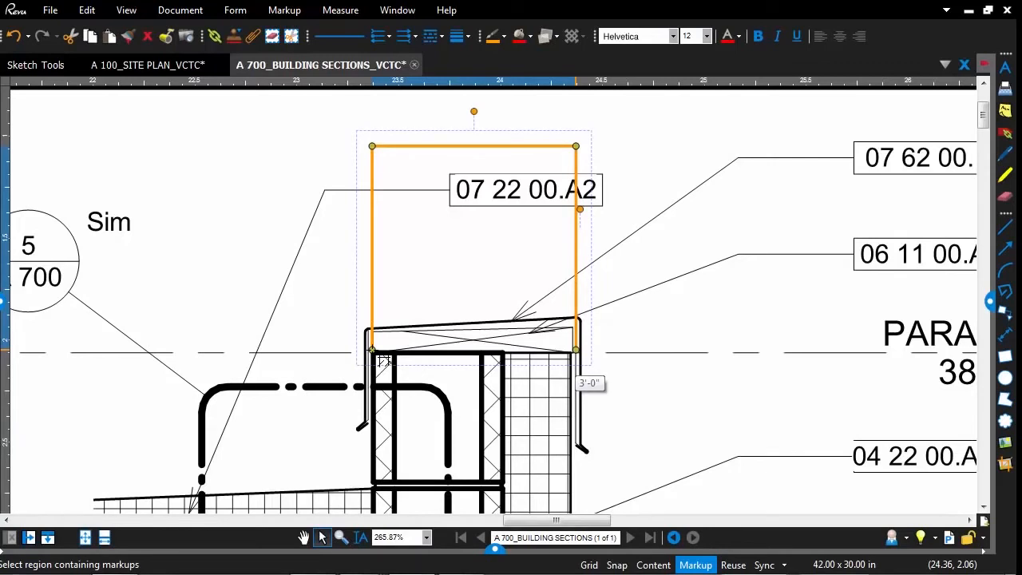
Step: Add a callout reading "Need to extend by 1'" left of the sketched parapet extension, with its arrow pointing towards the outline
{"action": "scroll", "coordinate": [592, 200], "scroll_direction": "down", "scroll_amount": 5}
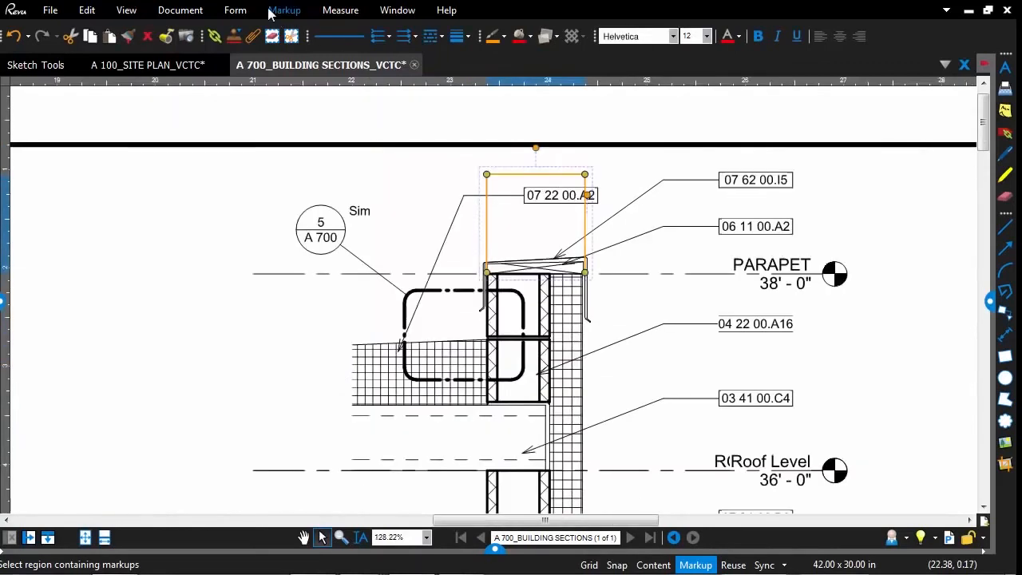
{"action": "left_click", "coordinate": [284, 10]}
{"action": "left_click", "coordinate": [329, 53]}
{"action": "left_click", "coordinate": [336, 90]}
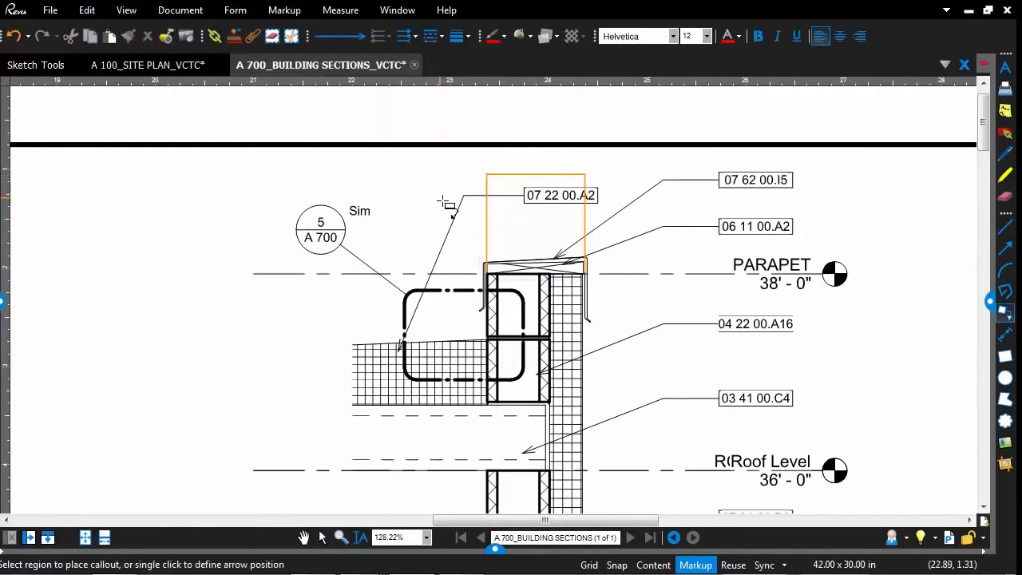
{"action": "left_click", "coordinate": [461, 215]}
{"action": "left_click", "coordinate": [403, 194]}
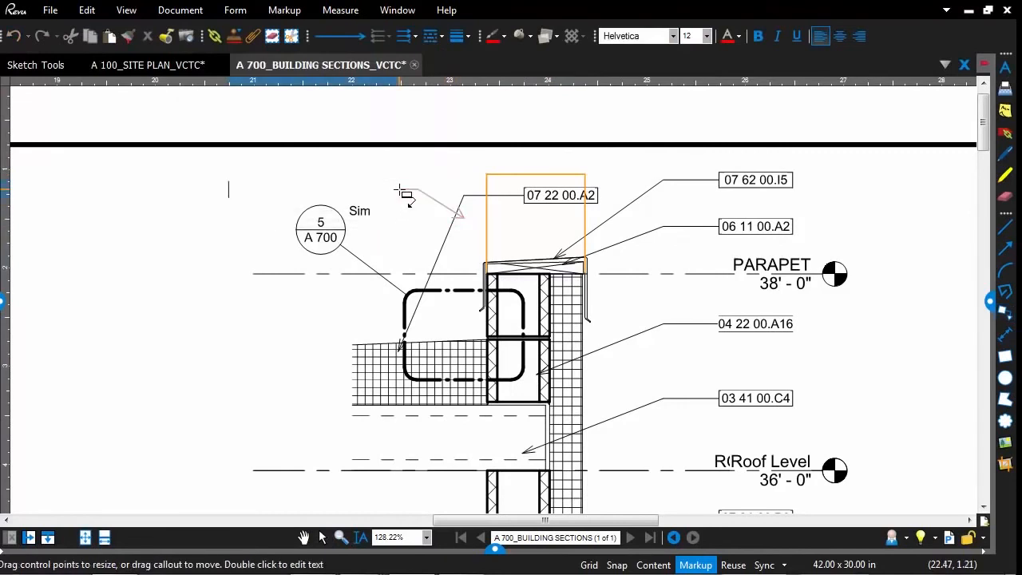
{"action": "type", "text": "Need to extend "}
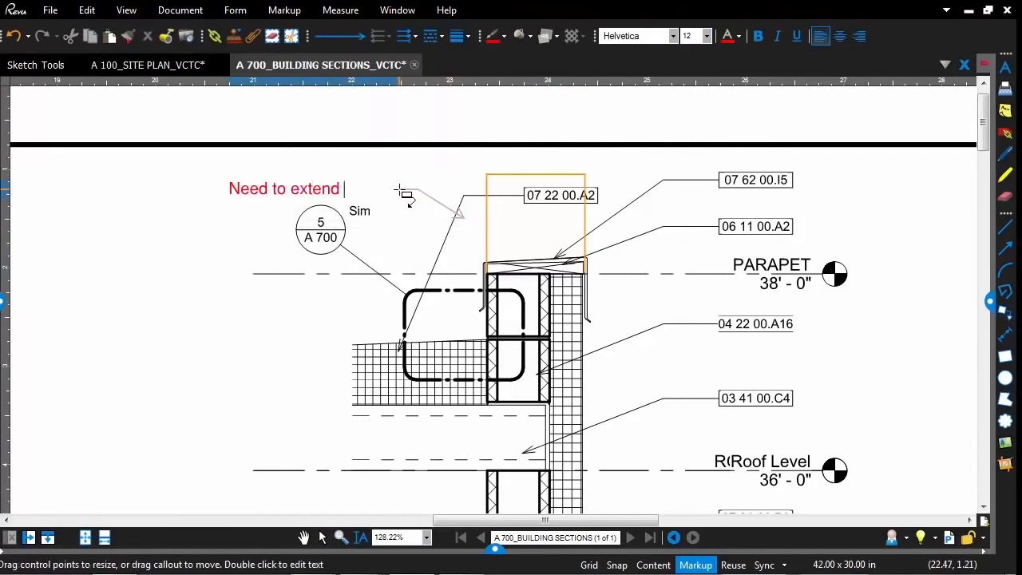
{"action": "type", "text": "by 1\""}
{"action": "key", "text": "Escape"}
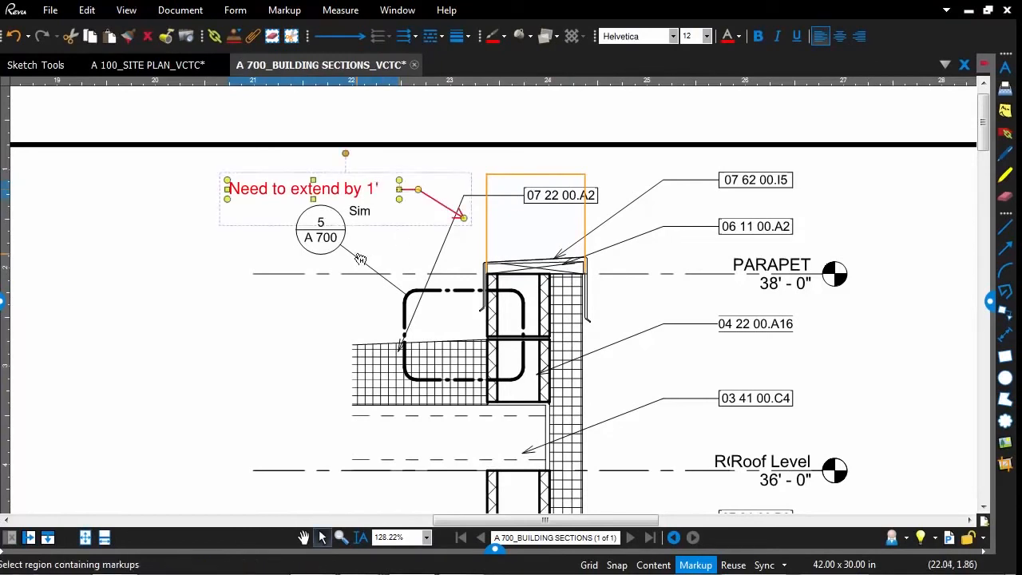
{"action": "left_click", "coordinate": [290, 325]}
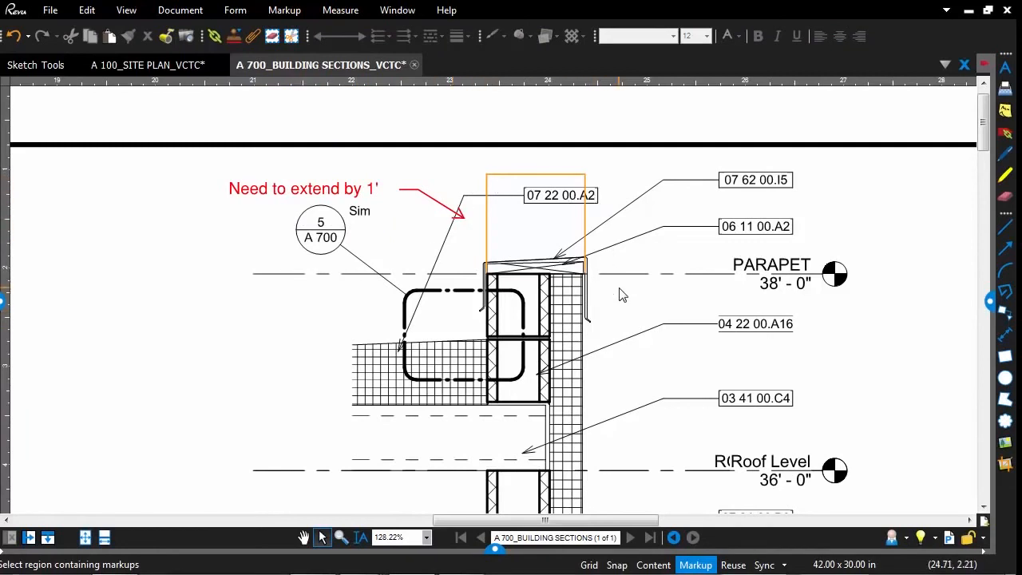
{"action": "scroll", "coordinate": [725, 331], "scroll_direction": "down", "scroll_amount": 2}
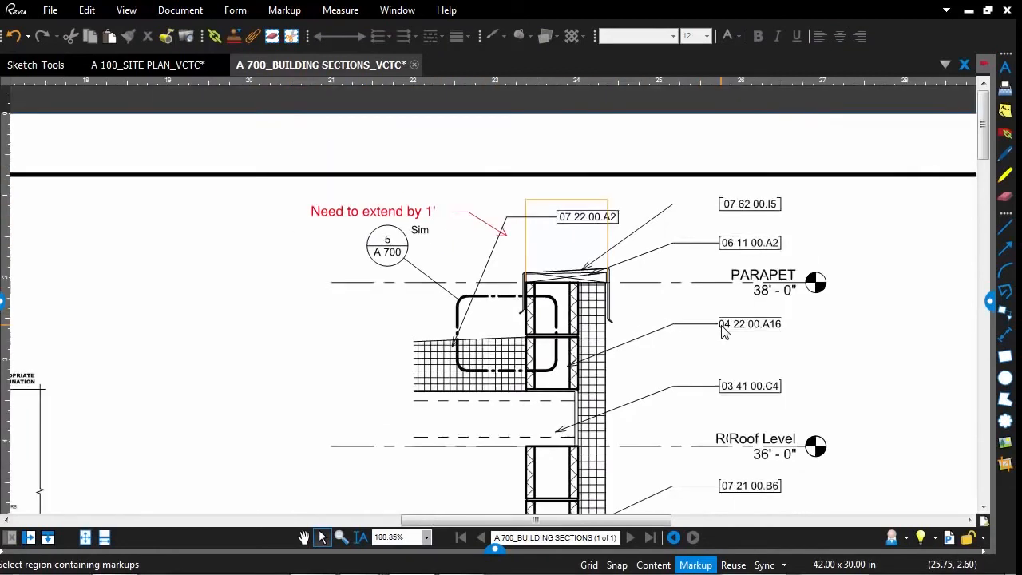
{"action": "left_click_drag", "start_coordinate": [781, 353], "coordinate": [648, 316]}
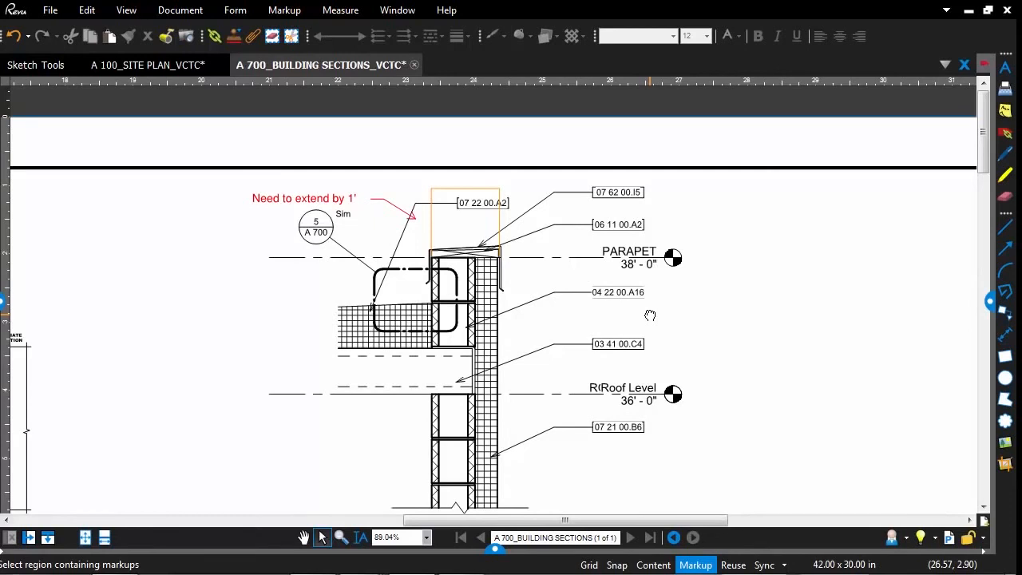
{"action": "scroll", "coordinate": [651, 318], "scroll_direction": "down", "scroll_amount": 1}
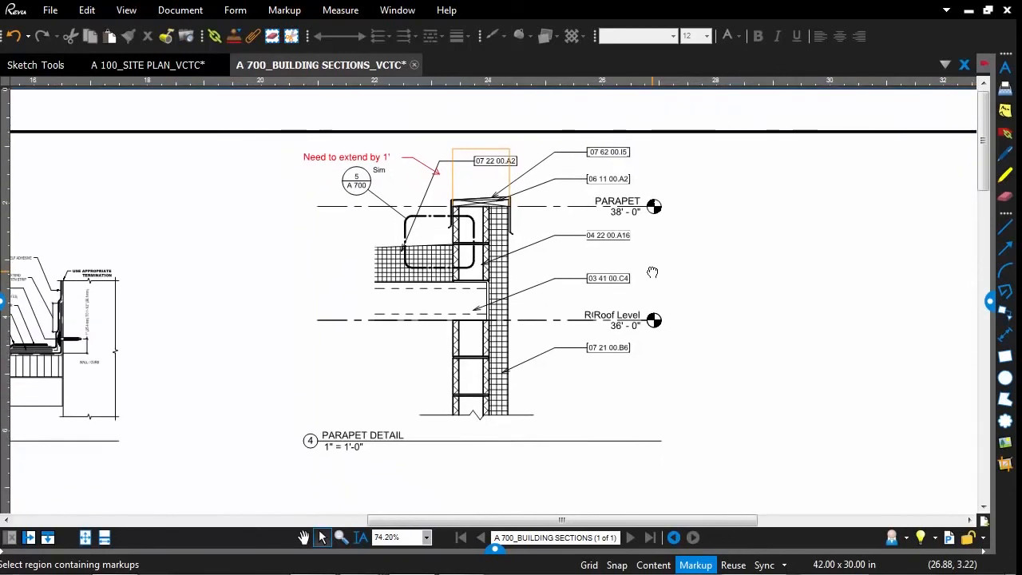